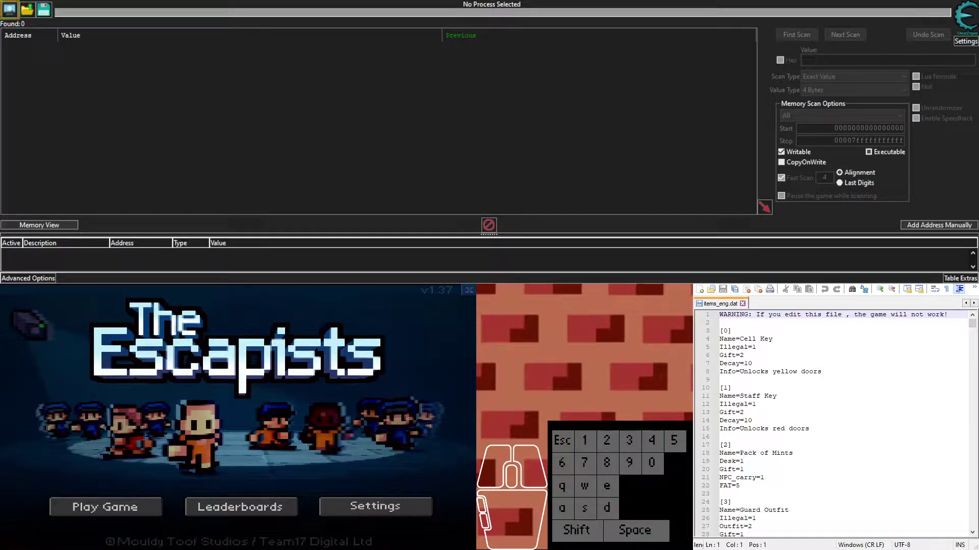
# Step: Attach to the TheEscapists_eur.exe process and start a new game in the first save slot at the Center Perks prison
pyautogui.click(291, 403)
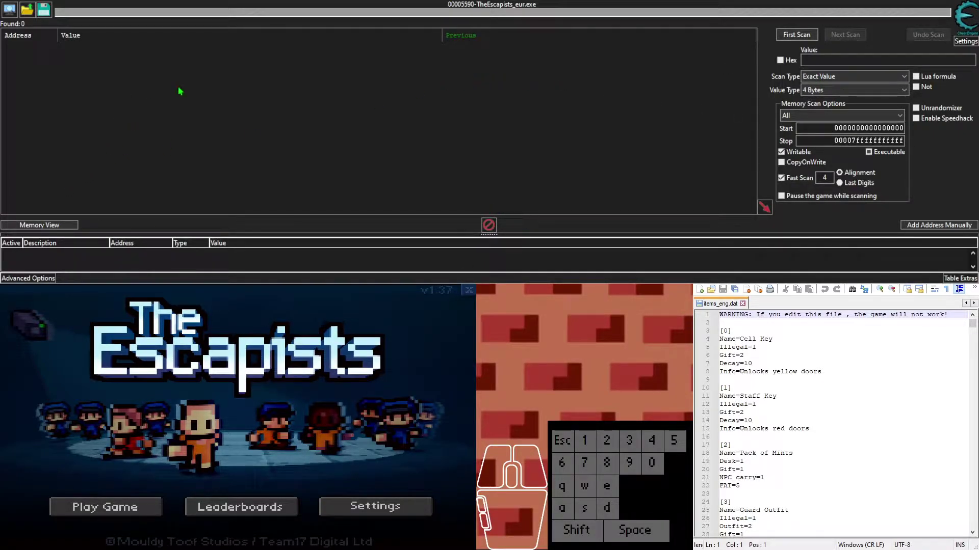
pyautogui.click(112, 507)
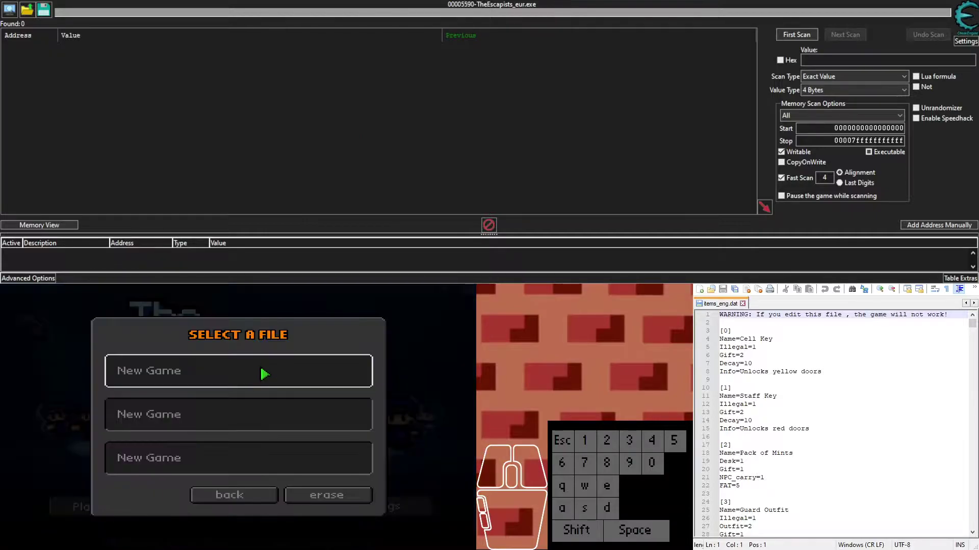
pyautogui.click(265, 374)
pyautogui.click(371, 410)
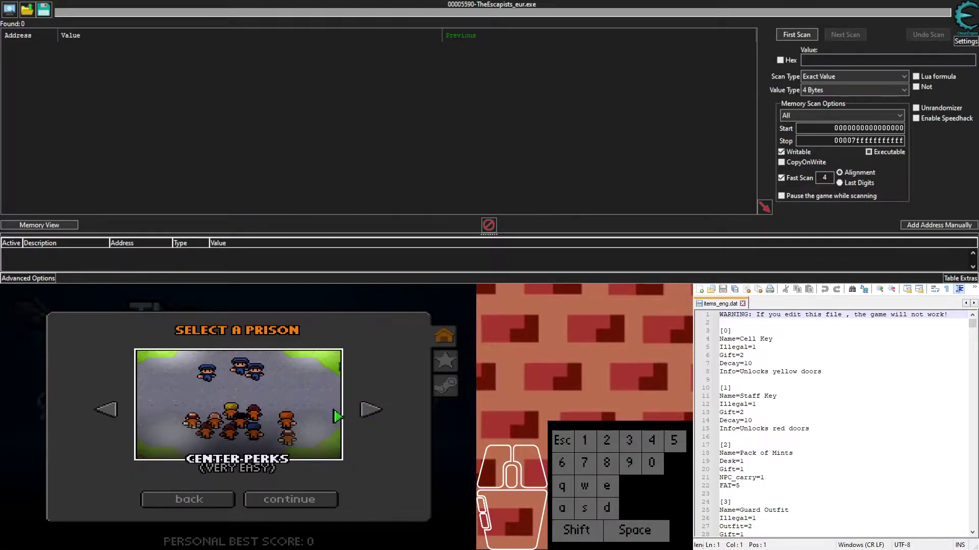
pyautogui.click(371, 410)
pyautogui.click(371, 410)
pyautogui.click(107, 410)
pyautogui.click(107, 409)
pyautogui.click(289, 499)
pyautogui.click(301, 500)
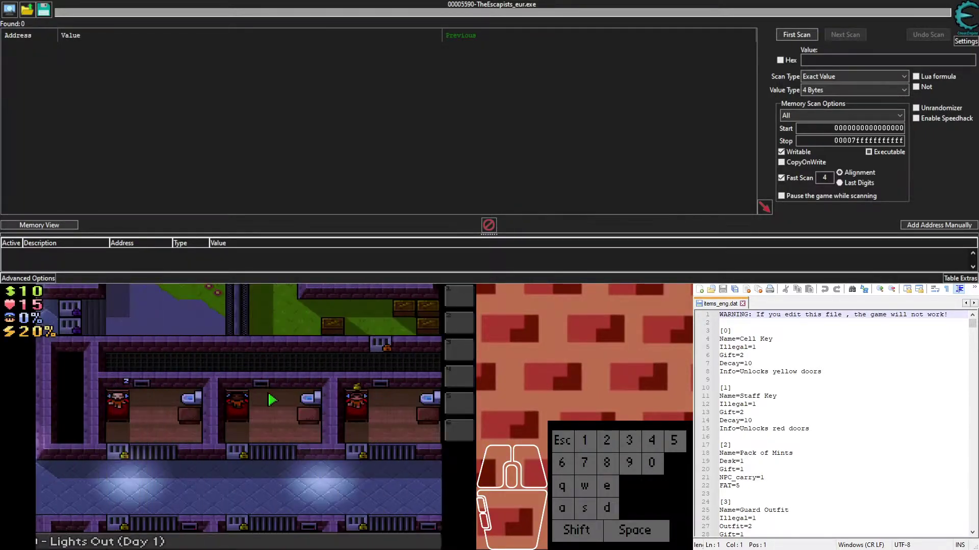
# Step: Pick up the weapon item in the cell and dismiss the warden's welcome letter
pyautogui.press('d')
pyautogui.click(260, 415)
pyautogui.click(161, 389)
pyautogui.click(277, 317)
pyautogui.press('w')
pyautogui.press('1')
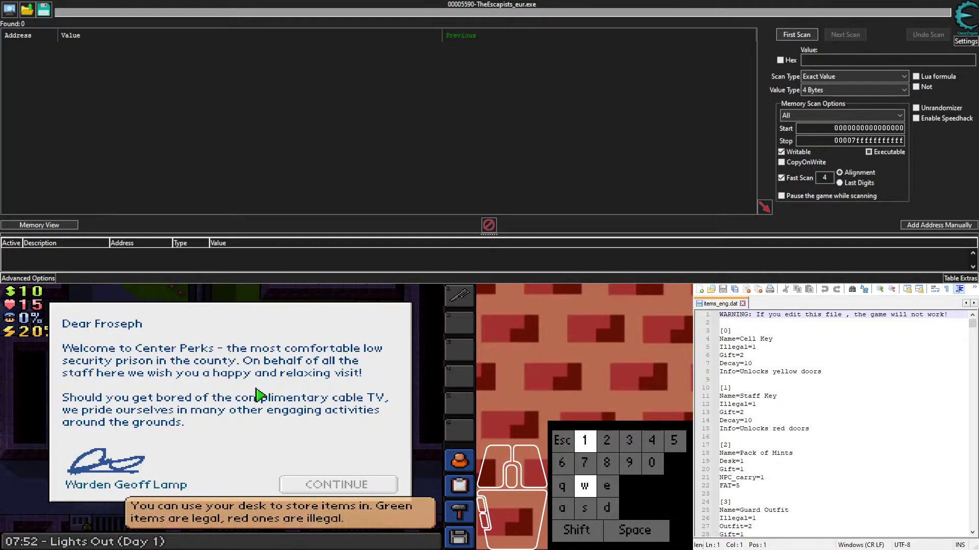
pyautogui.click(324, 485)
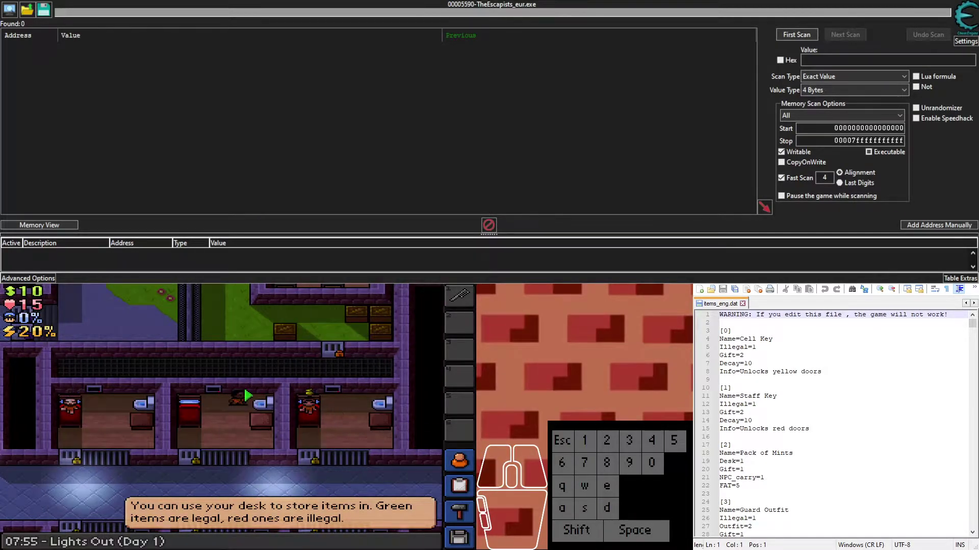
pyautogui.press('s')
pyautogui.press('a')
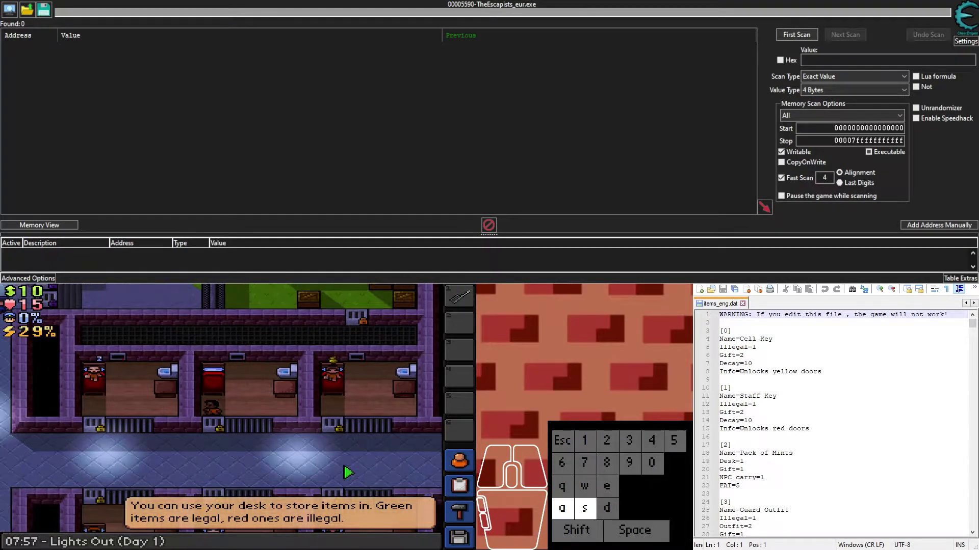
pyautogui.press('d')
pyautogui.press('a')
pyautogui.press('s')
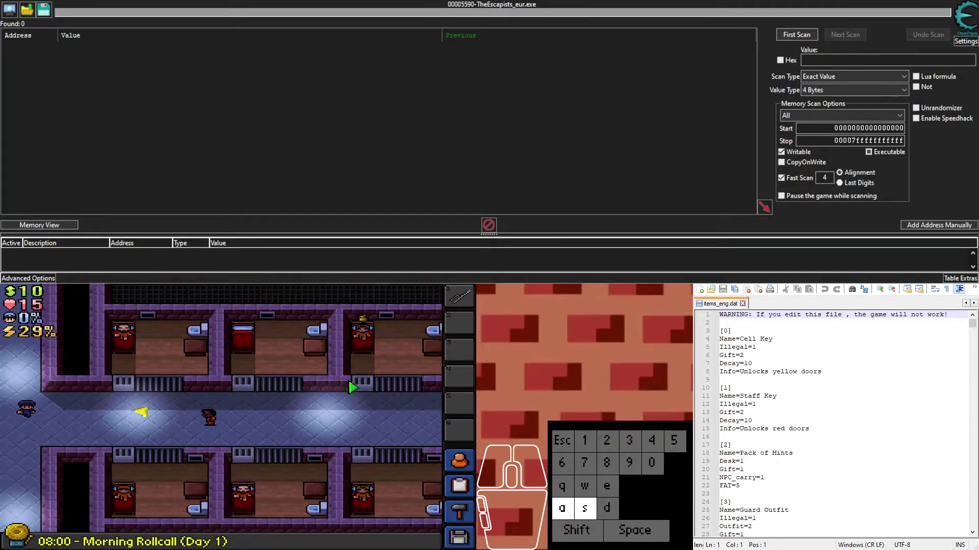
pyautogui.press('s')
pyautogui.press('a')
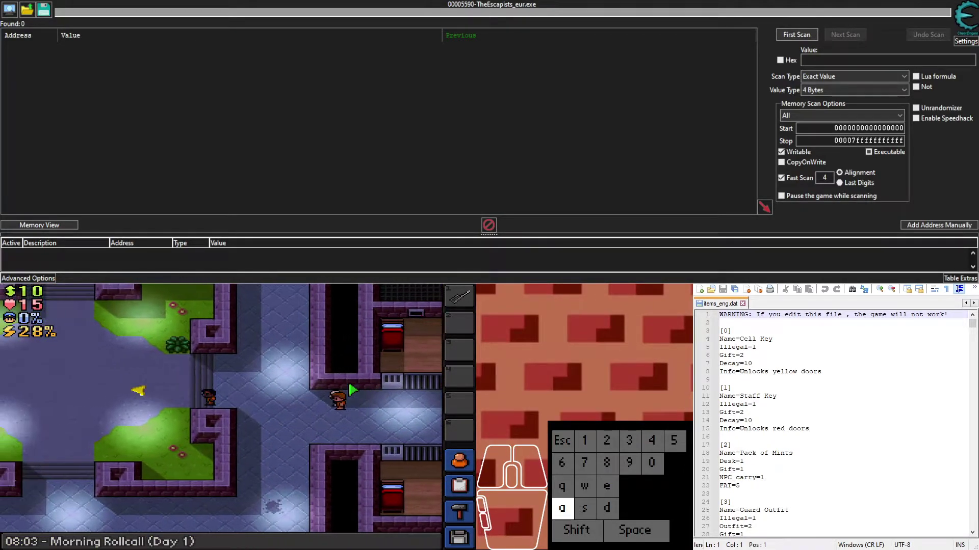
pyautogui.press('d')
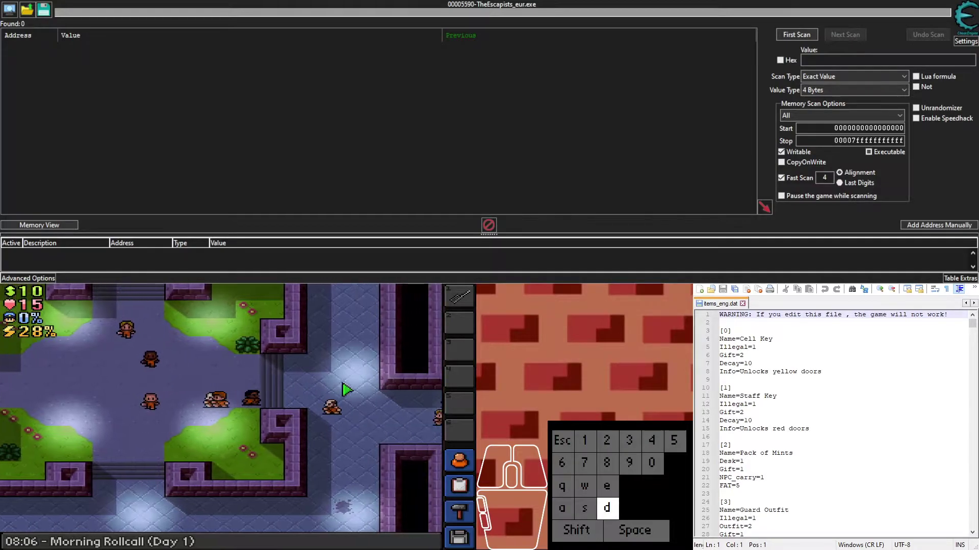
pyautogui.press('d')
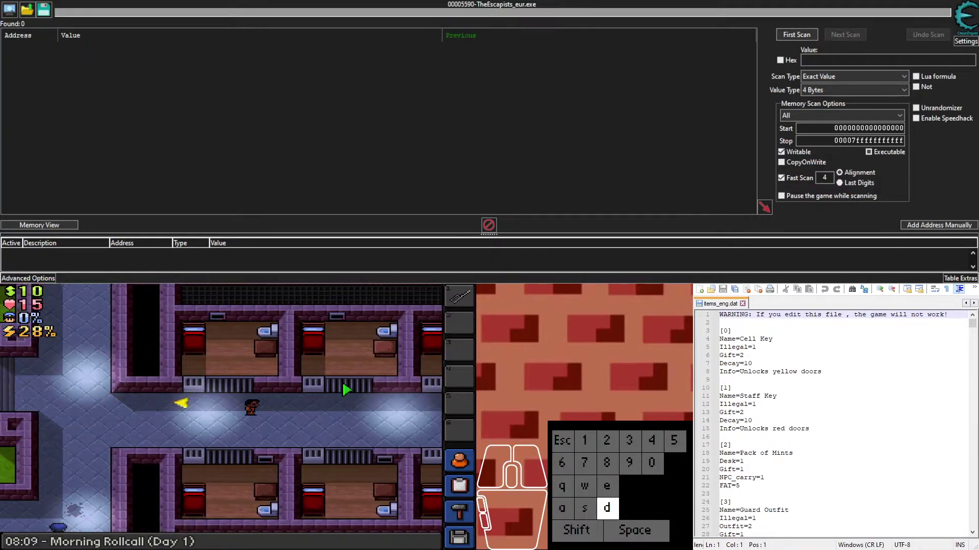
# Step: Return to the cell and equip the first inventory item as the character's weapon in the profile
pyautogui.press('w')
pyautogui.click(458, 462)
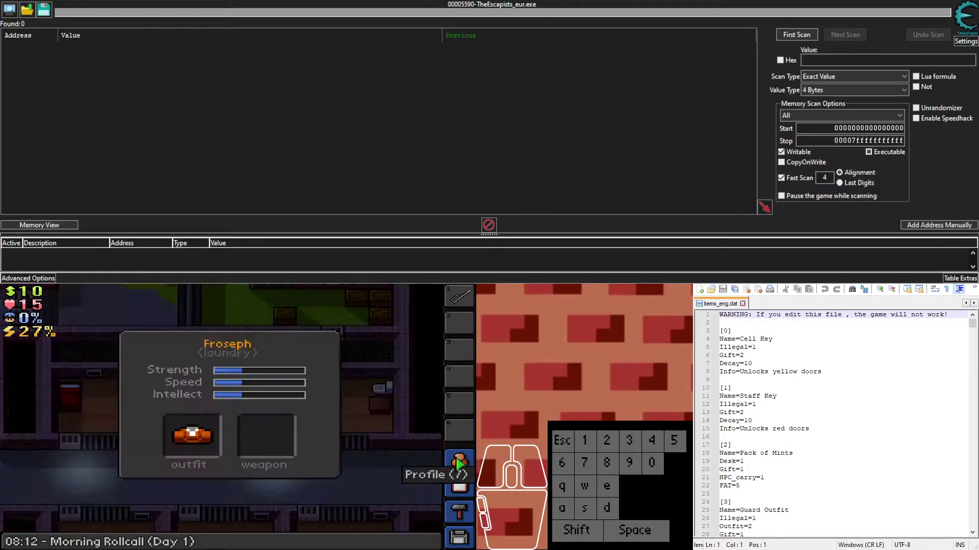
pyautogui.click(449, 304)
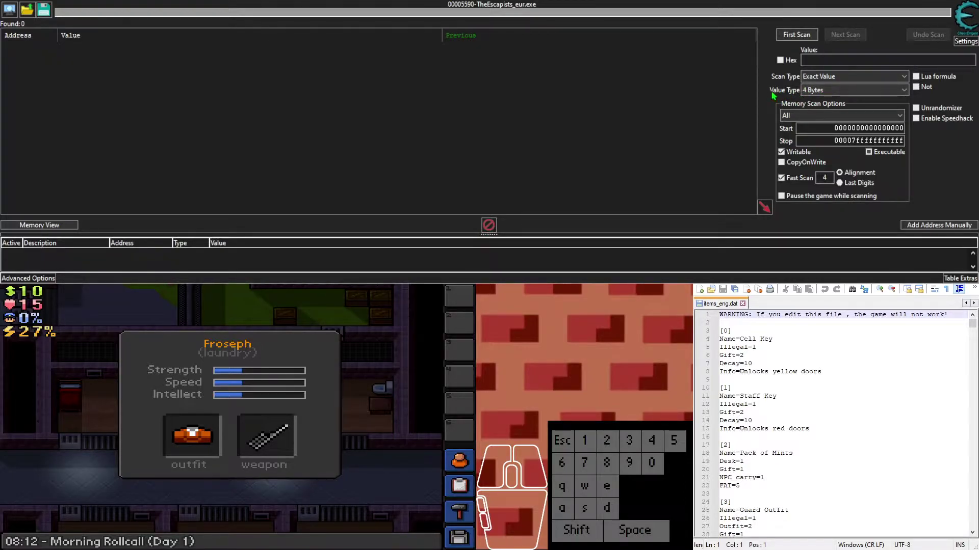
# Step: Set the scan's value type to String and run a first scan for the text 109
pyautogui.click(817, 160)
pyautogui.click(826, 59)
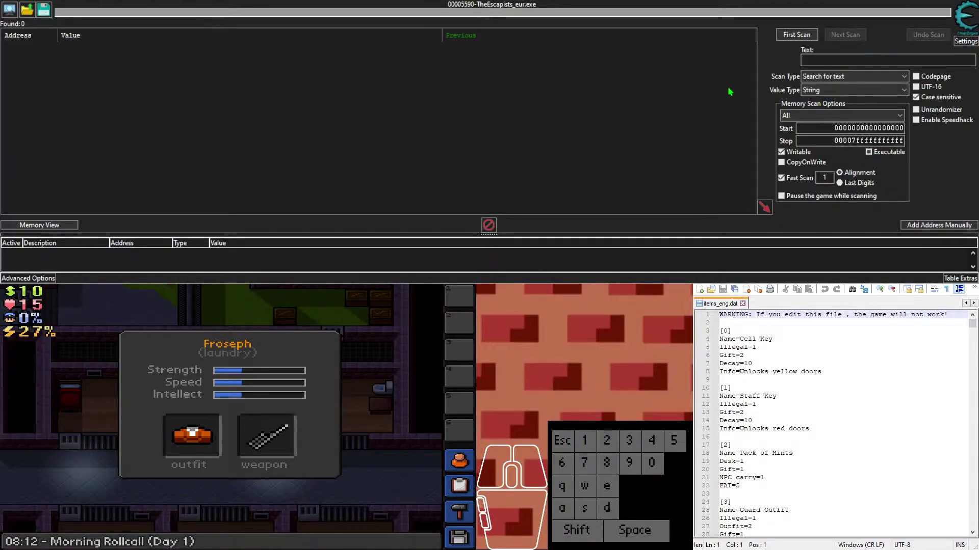
pyautogui.write('109')
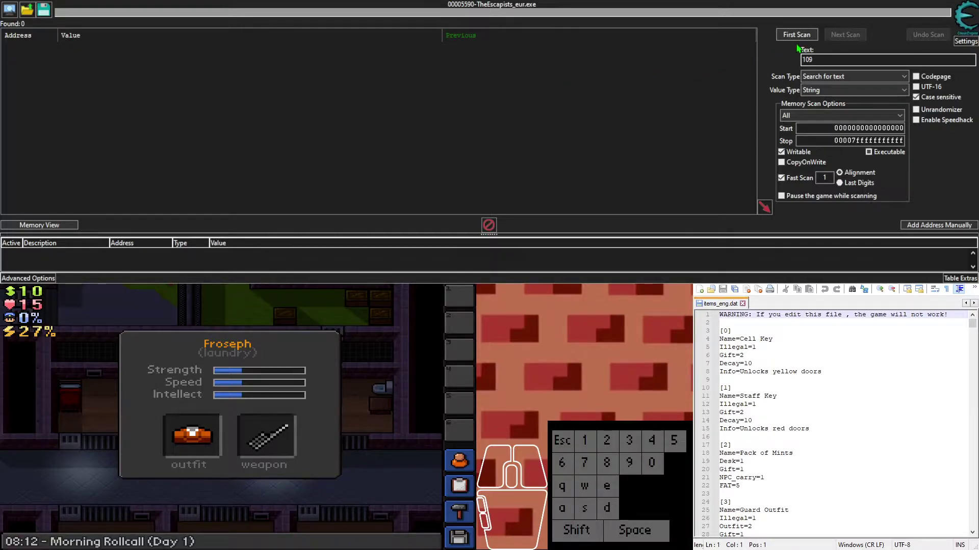
pyautogui.click(810, 35)
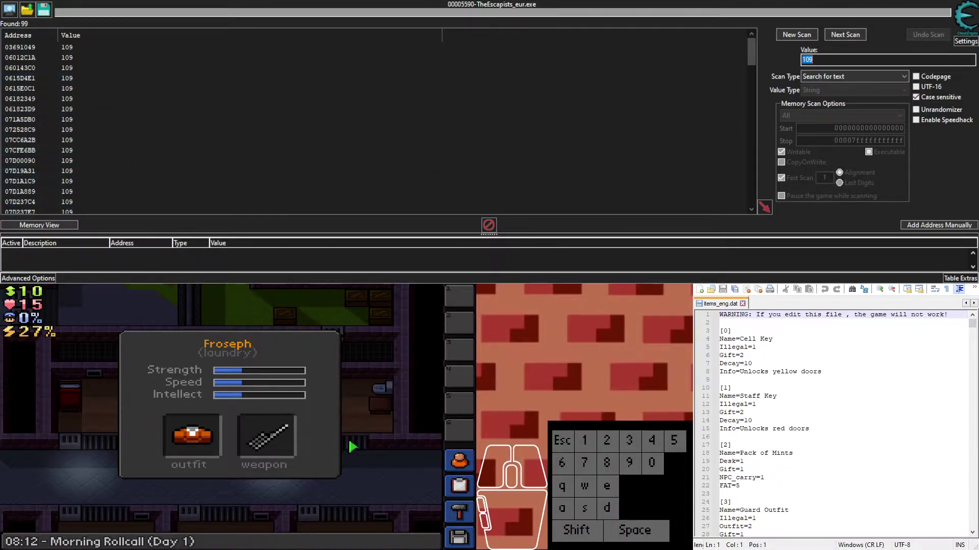
# Step: Unequip and re-equip the weapon in the game profile and check the scan results for the address that reacts
pyautogui.click(267, 440)
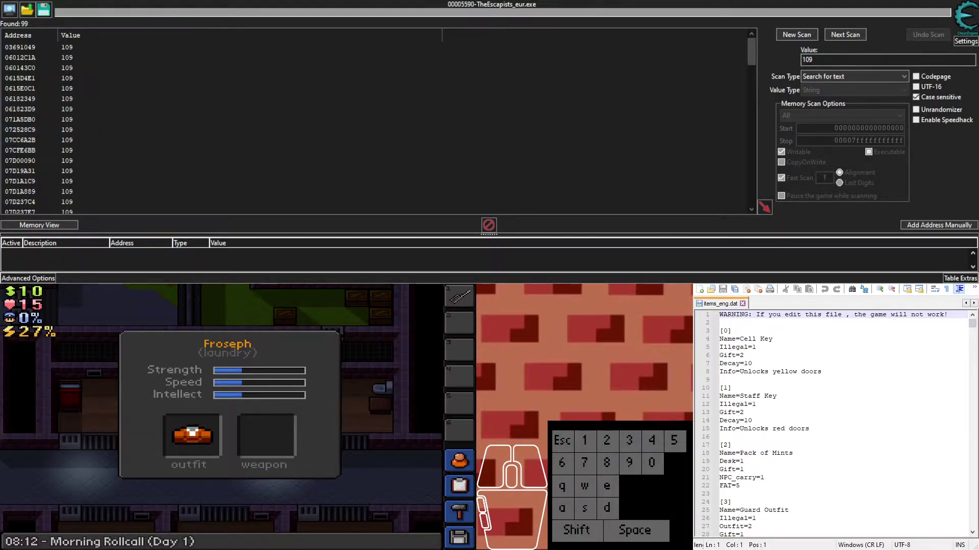
pyautogui.scroll(-10, 377, 122)
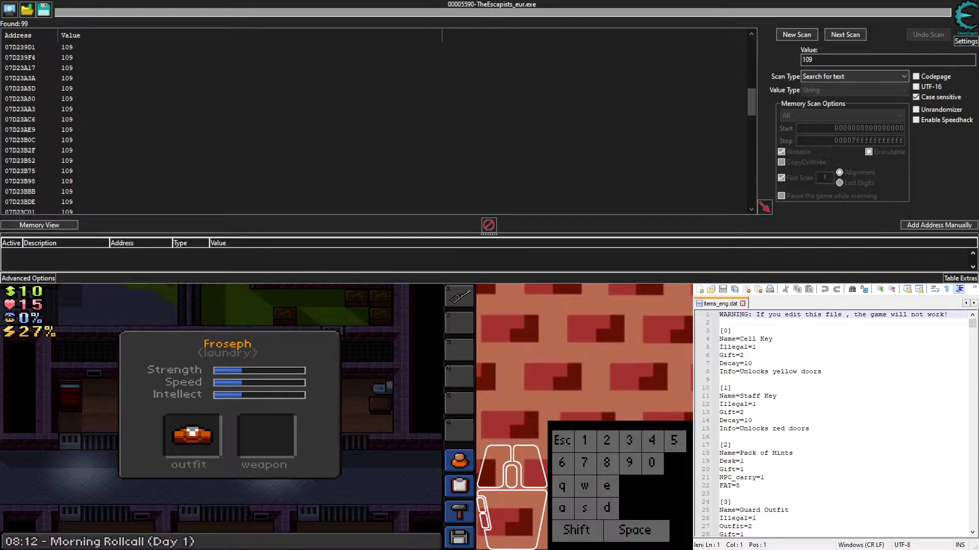
pyautogui.scroll(-5, 377, 122)
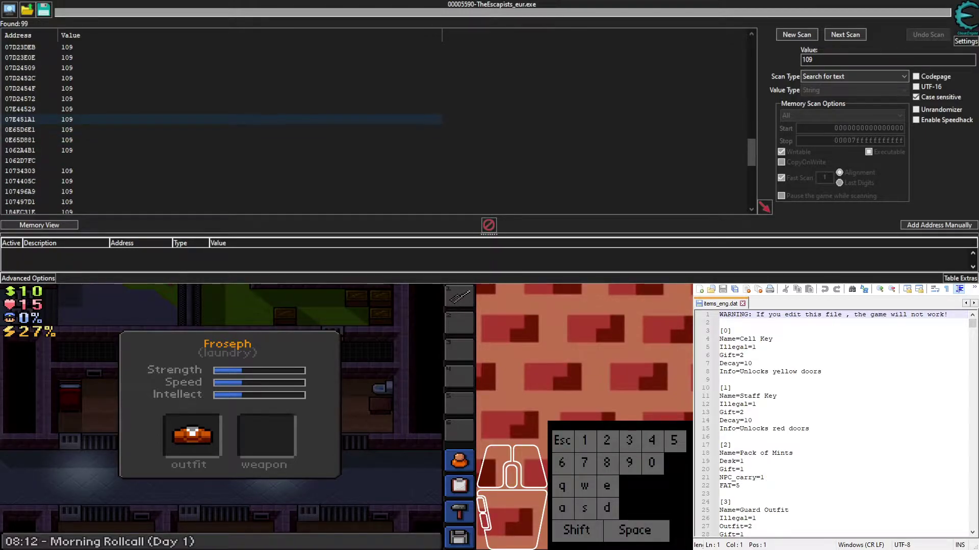
pyautogui.scroll(-3, 254, 119)
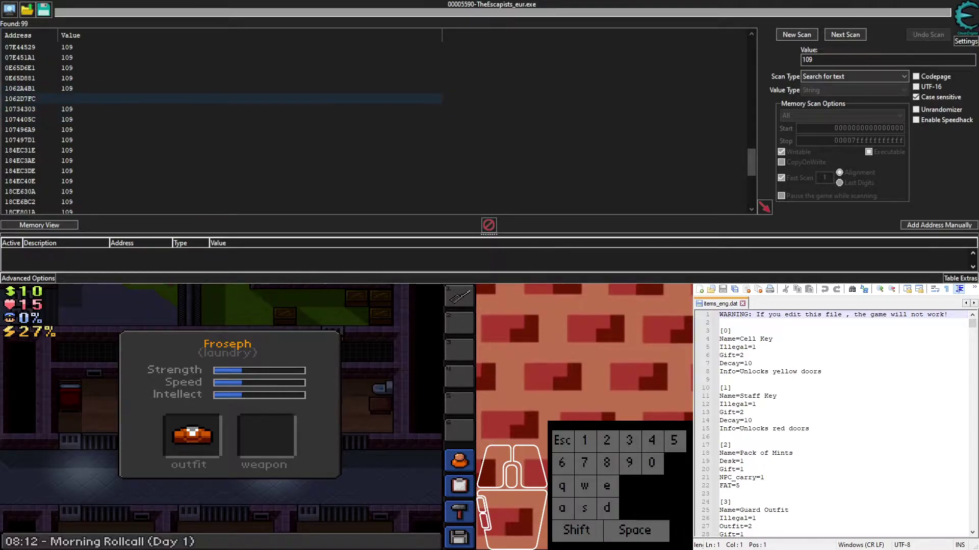
pyautogui.click(461, 302)
pyautogui.click(288, 446)
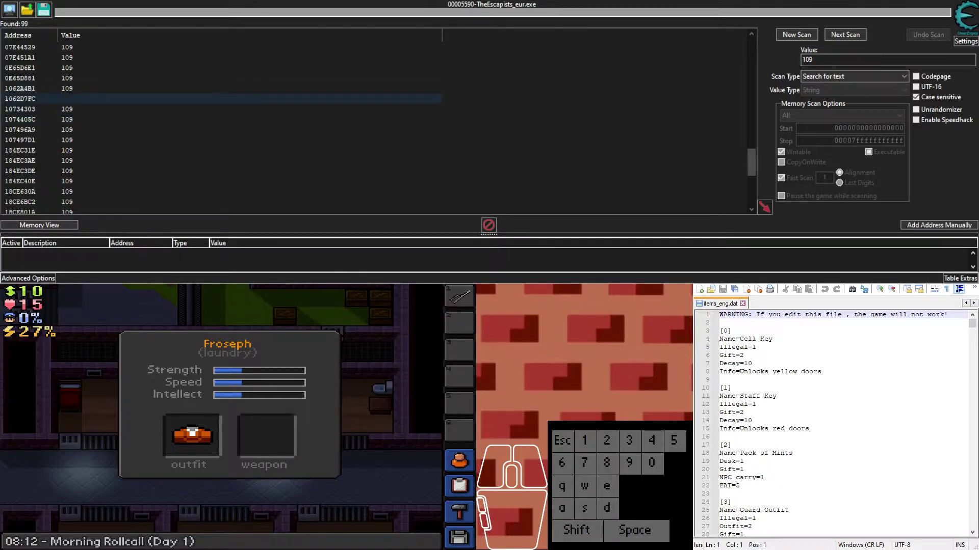
# Step: Add address 1062D7FC to the address table and set its value to 181
pyautogui.click(85, 99)
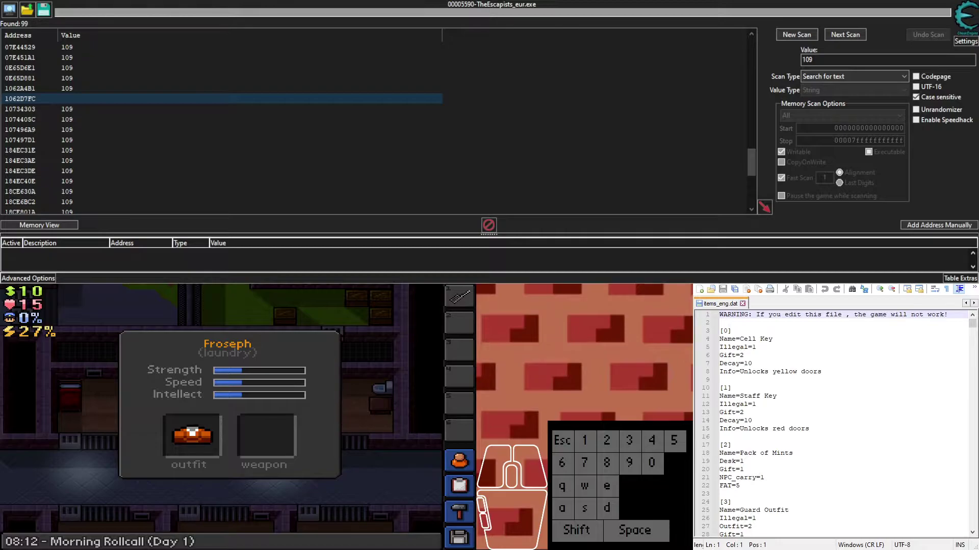
pyautogui.doubleClick(96, 99)
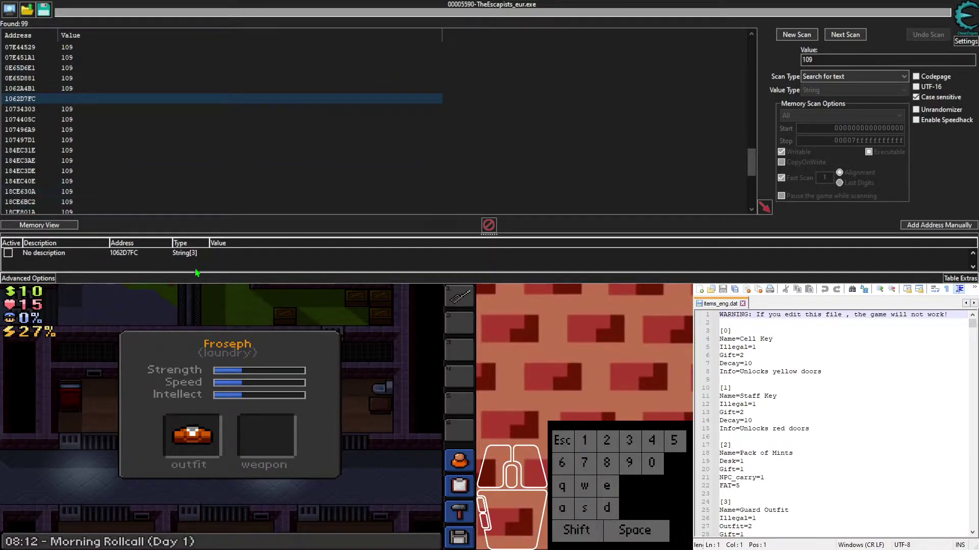
pyautogui.click(247, 254)
pyautogui.doubleClick(249, 257)
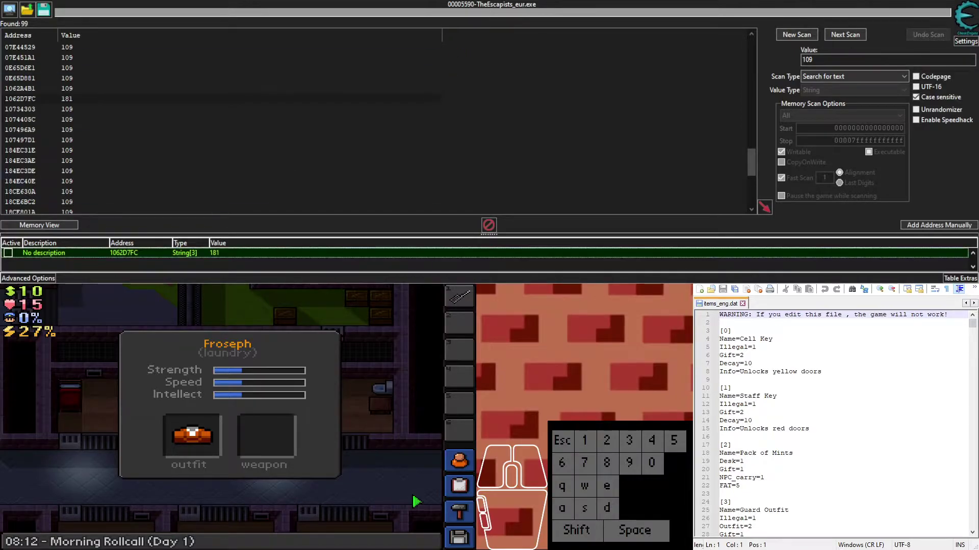
# Step: Refresh the character profile, move the multitool from the weapon slot into the inventory, and close the profile
pyautogui.click(460, 465)
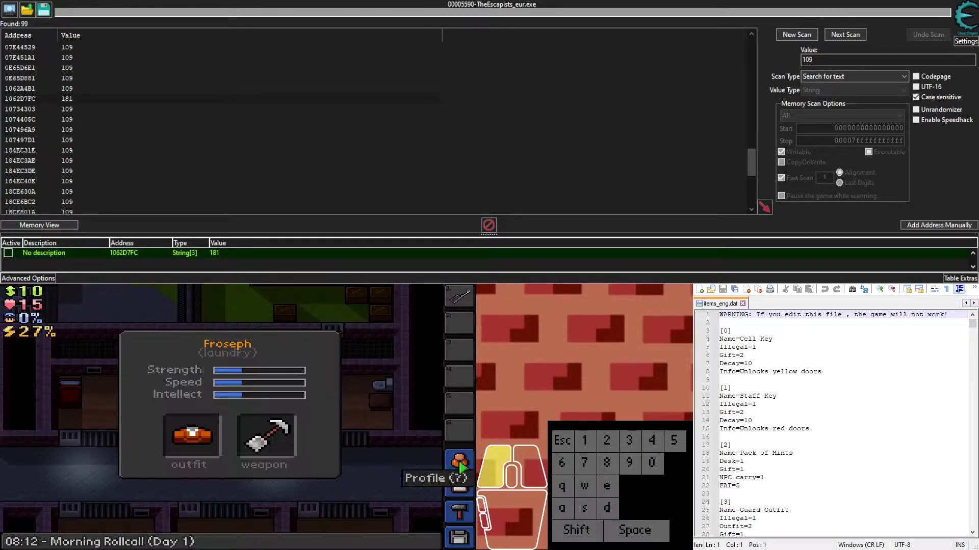
pyautogui.click(264, 437)
pyautogui.click(385, 354)
# Step: Select the multitool in the second inventory slot and chip the cell's back wall with it
pyautogui.press('a')
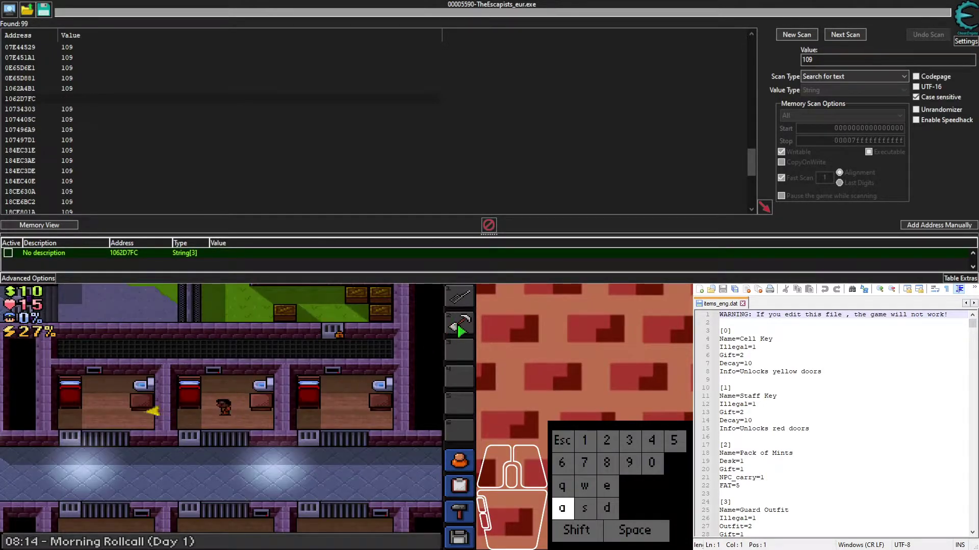
pyautogui.press('s')
pyautogui.press('w')
pyautogui.press('d')
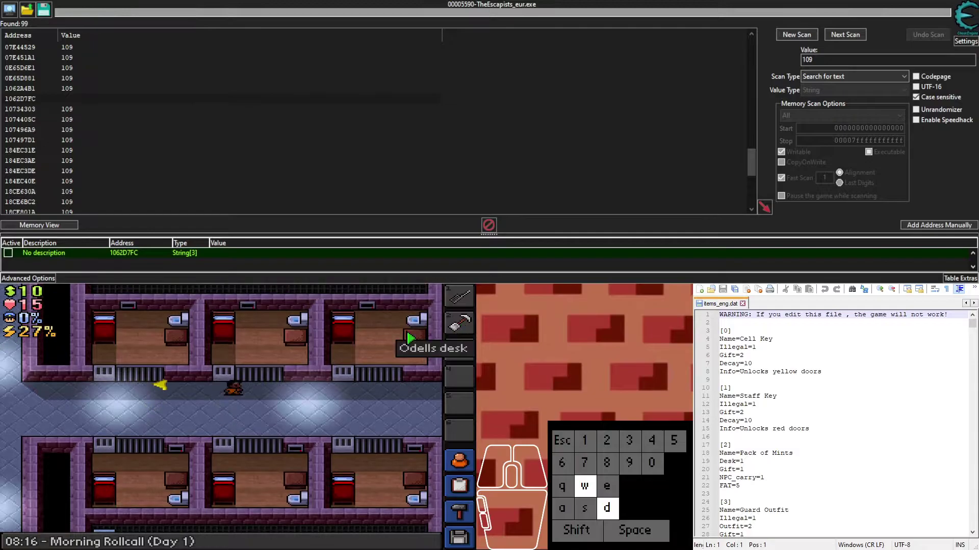
pyautogui.rightClick(225, 408)
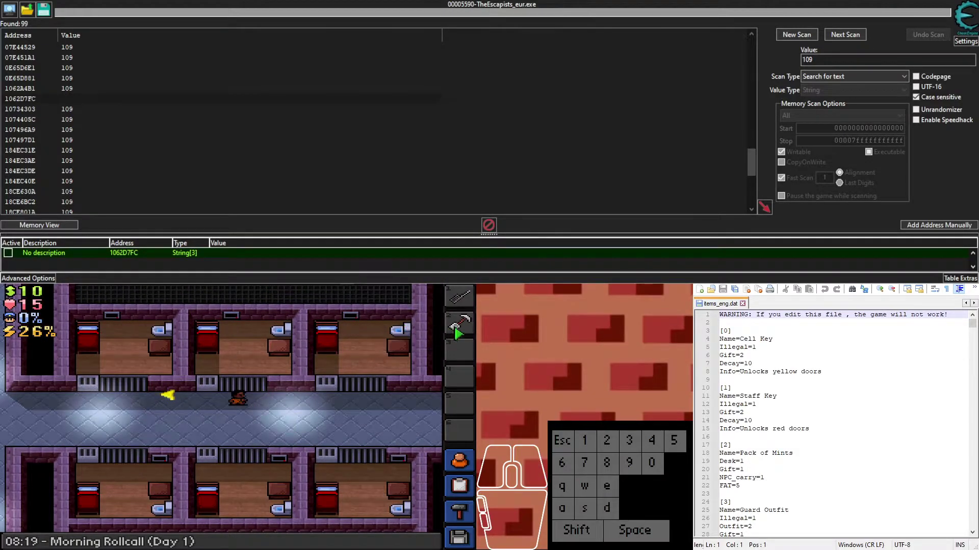
pyautogui.press('a')
pyautogui.click(453, 329)
pyautogui.press('d')
pyautogui.press('w')
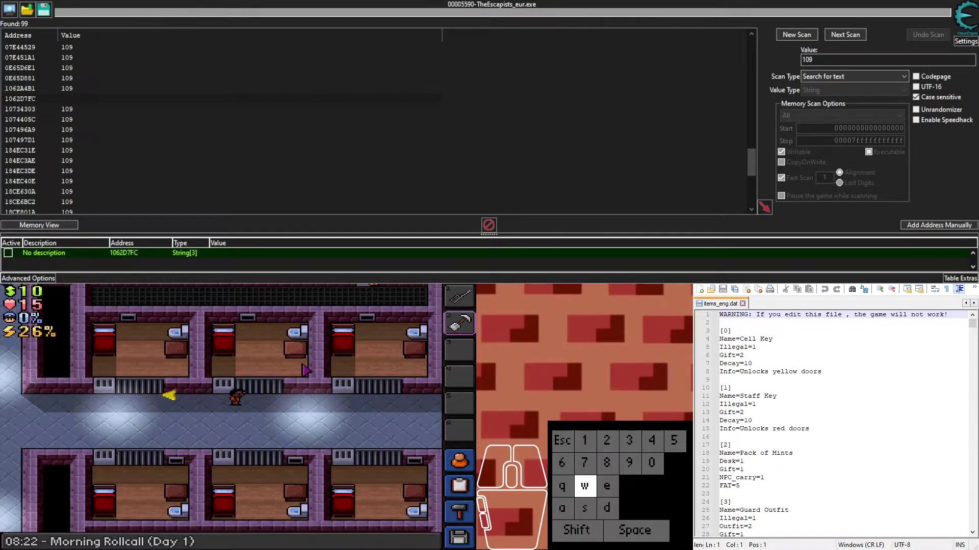
pyautogui.press('d')
pyautogui.press('w')
pyautogui.press('a')
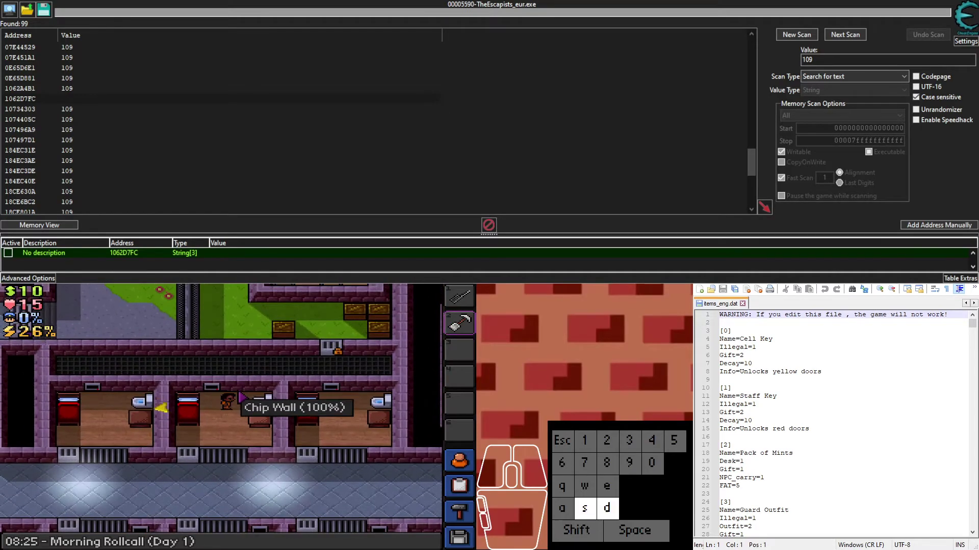
pyautogui.click(239, 390)
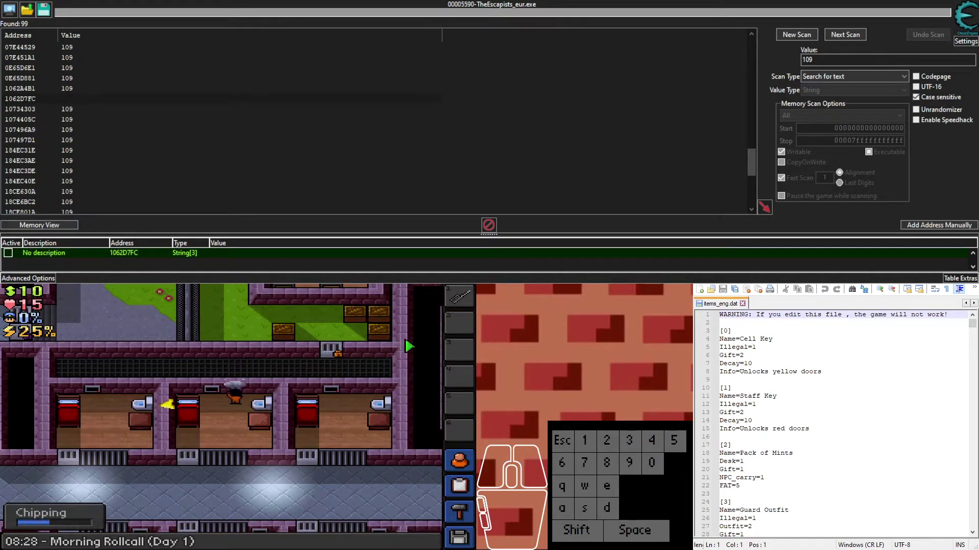
pyautogui.press('s')
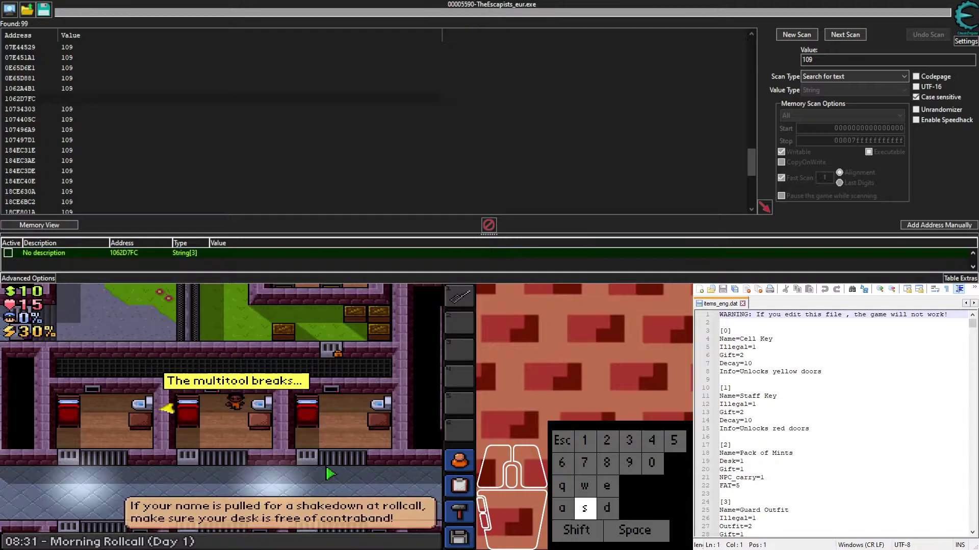
pyautogui.click(337, 519)
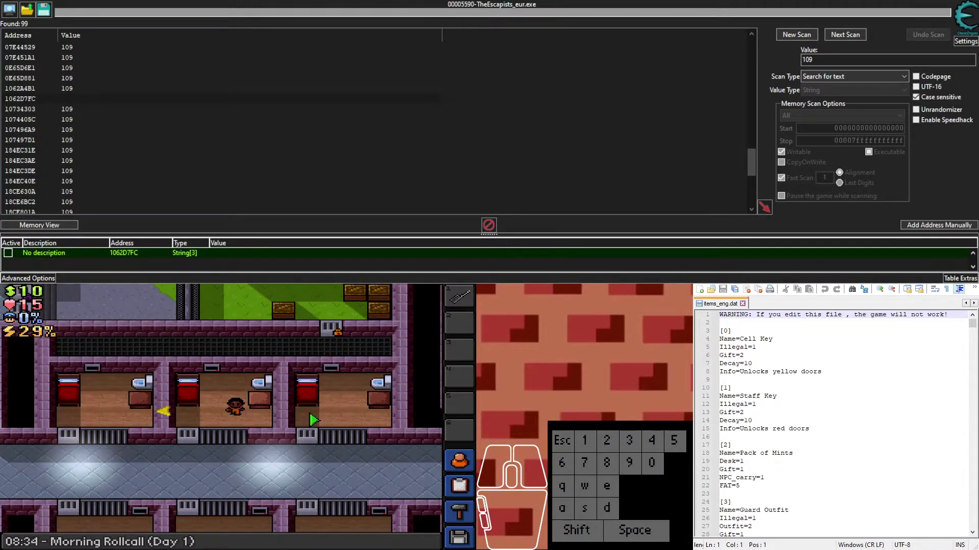
pyautogui.press('d')
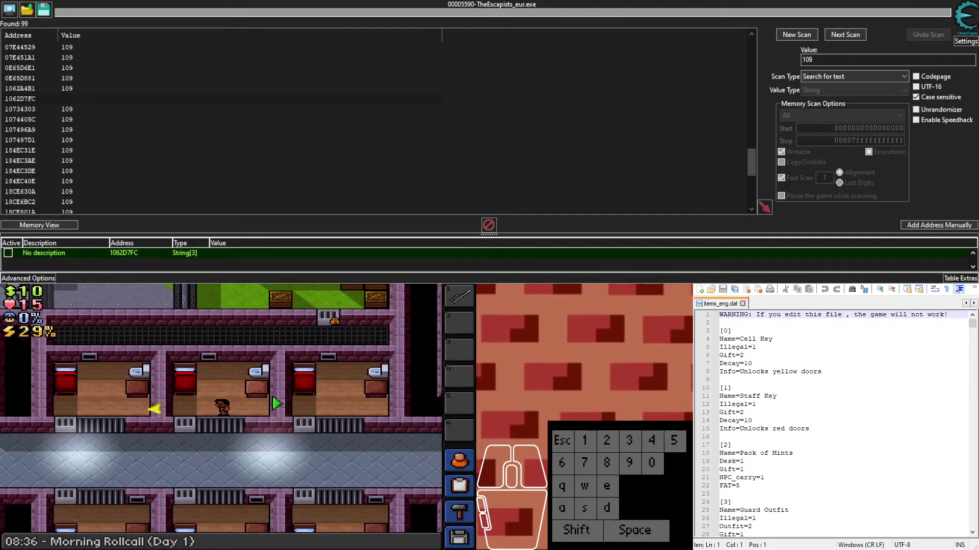
pyautogui.press('d')
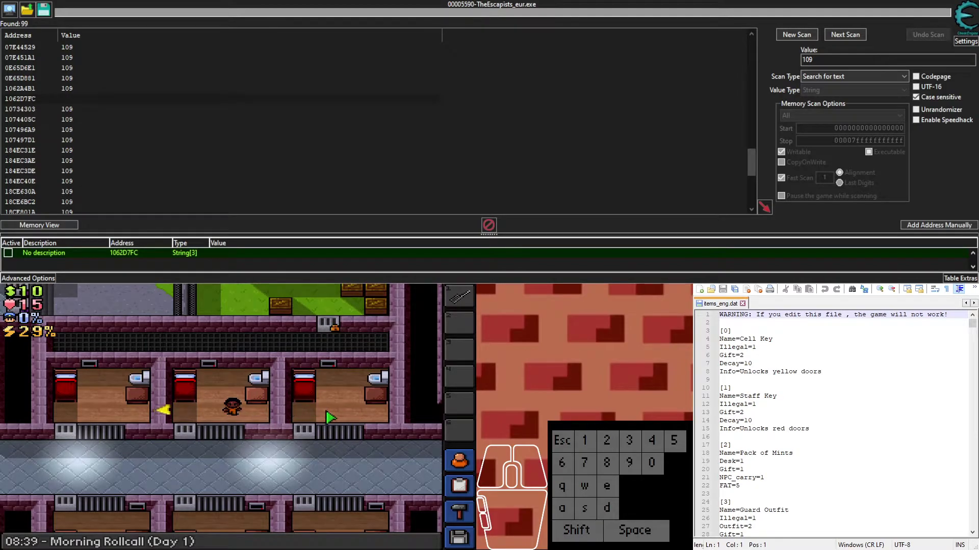
# Step: Set address 1062D7FC to 181_100 while the game is paused, and move the resulting multitool from the profile's weapon slot into the inventory
pyautogui.press('Escape')
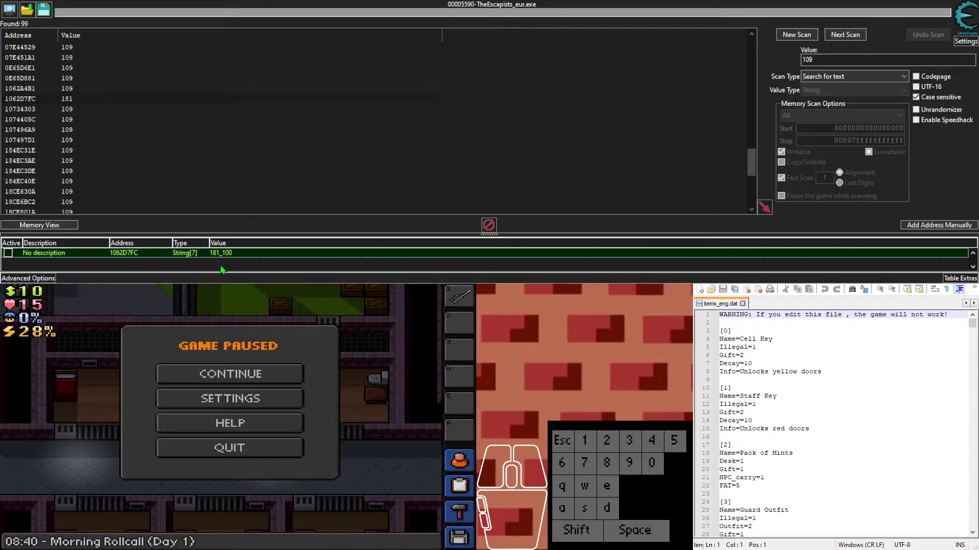
pyautogui.click(295, 374)
pyautogui.click(459, 461)
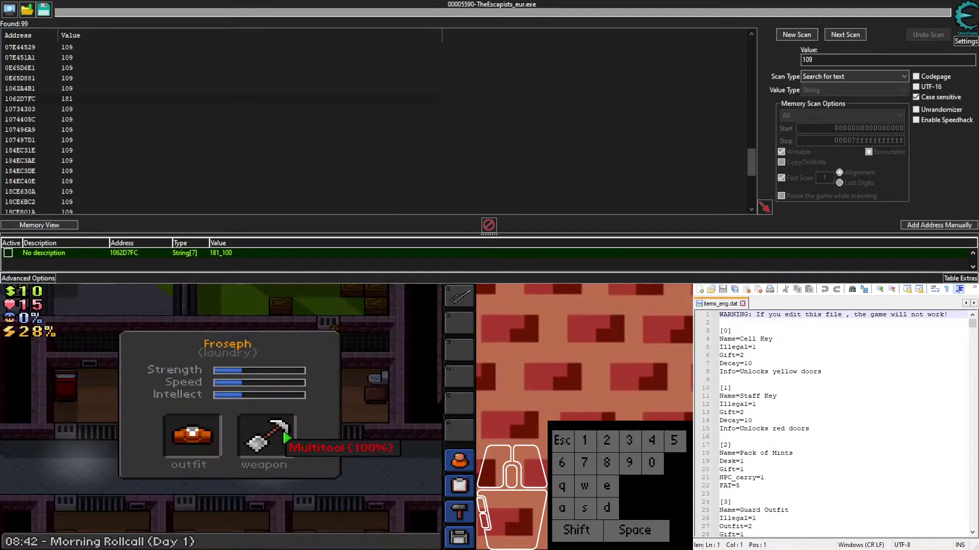
pyautogui.click(283, 434)
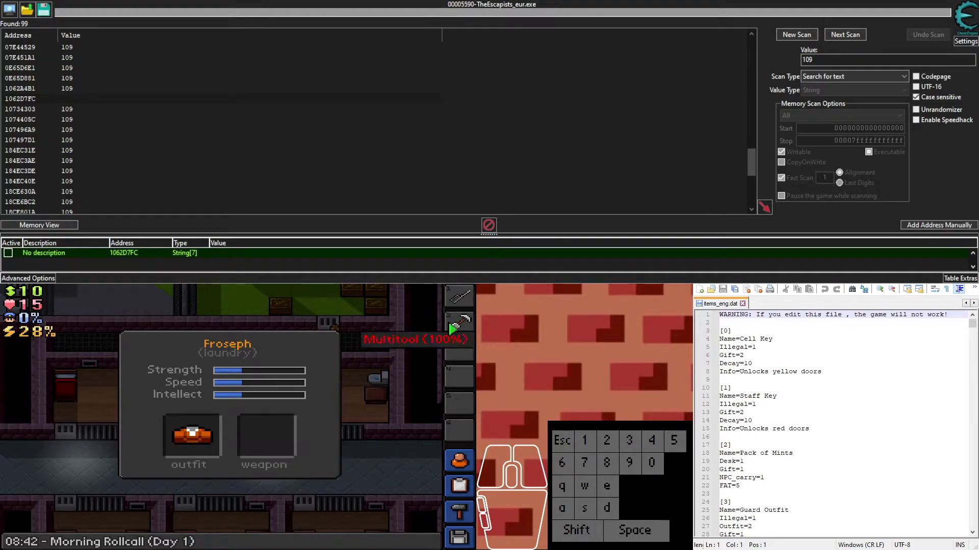
pyautogui.click(441, 343)
# Step: Chip the cell's back wall with the multitool from the second inventory slot, and drop the multitool on the cell floor
pyautogui.press('a')
pyautogui.press('a')
pyautogui.click(462, 329)
pyautogui.press('w')
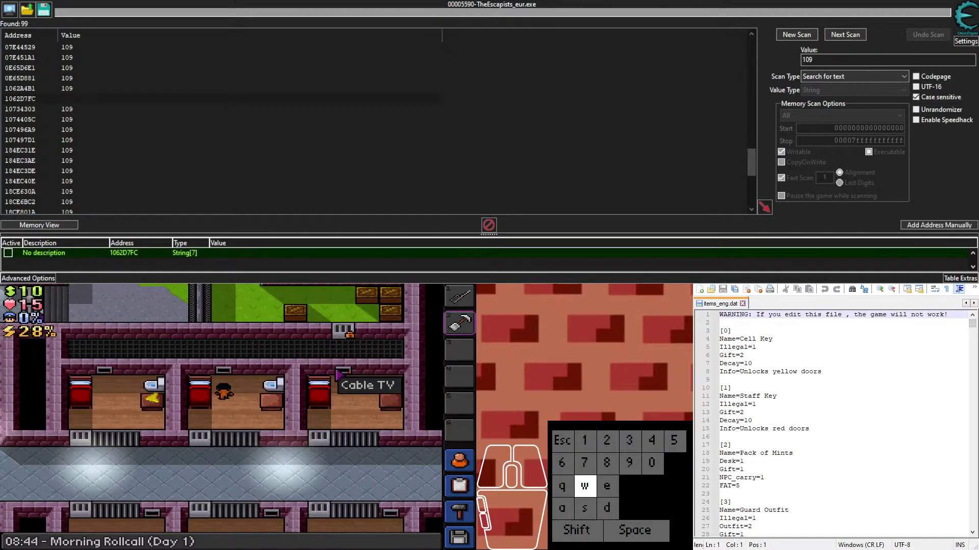
pyautogui.click(250, 396)
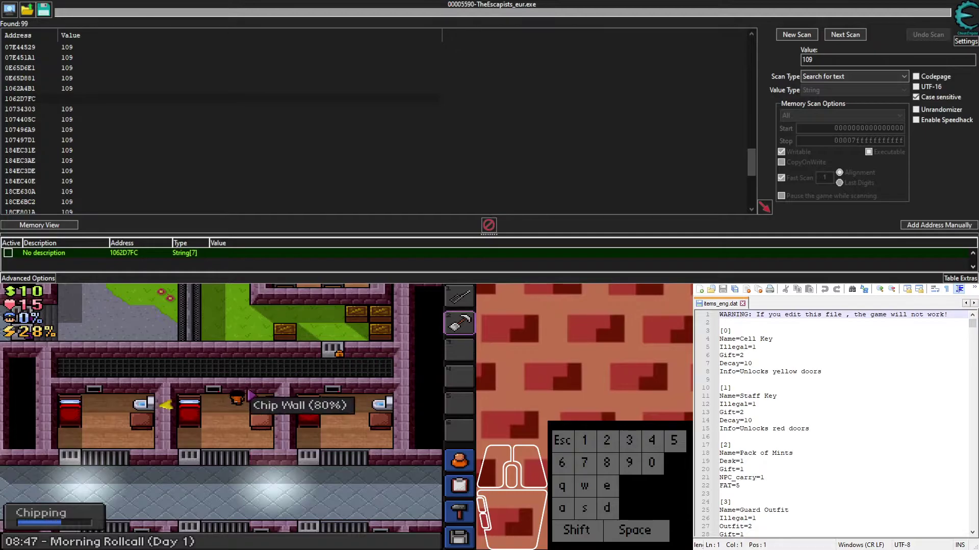
pyautogui.rightClick(455, 327)
pyautogui.press('s')
pyautogui.press('a')
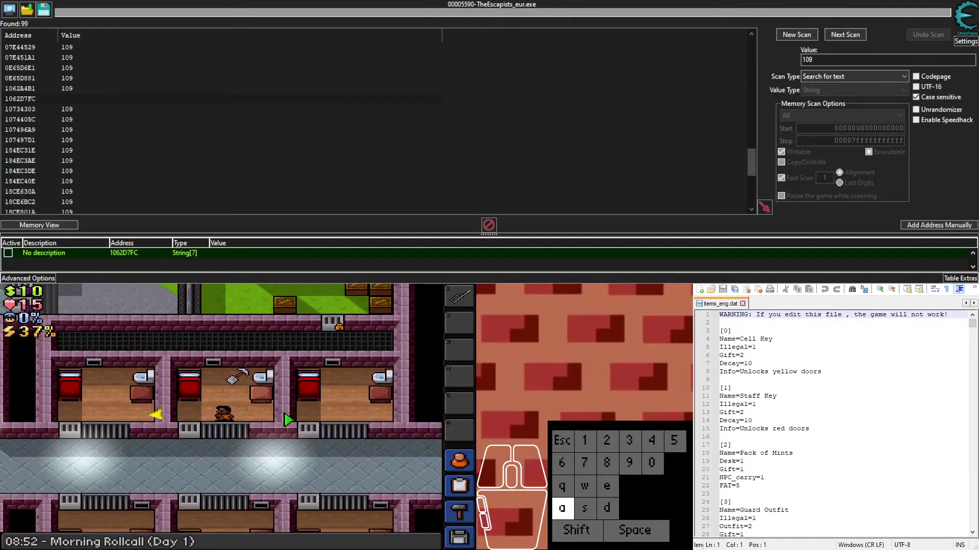
# Step: Pause the game and look through the opening item entries of items_eng.dat, returning to the first entry
pyautogui.press('Escape')
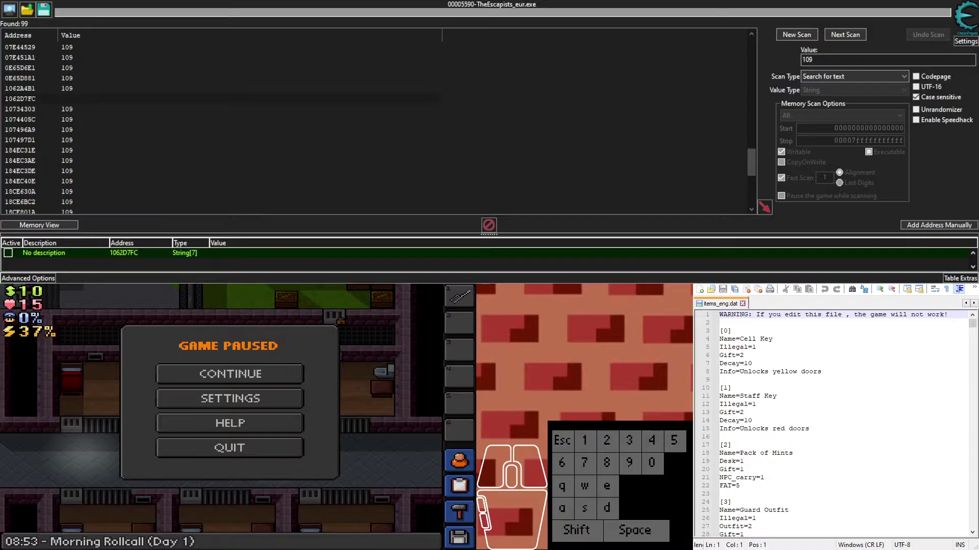
pyautogui.scroll(-3, 824, 385)
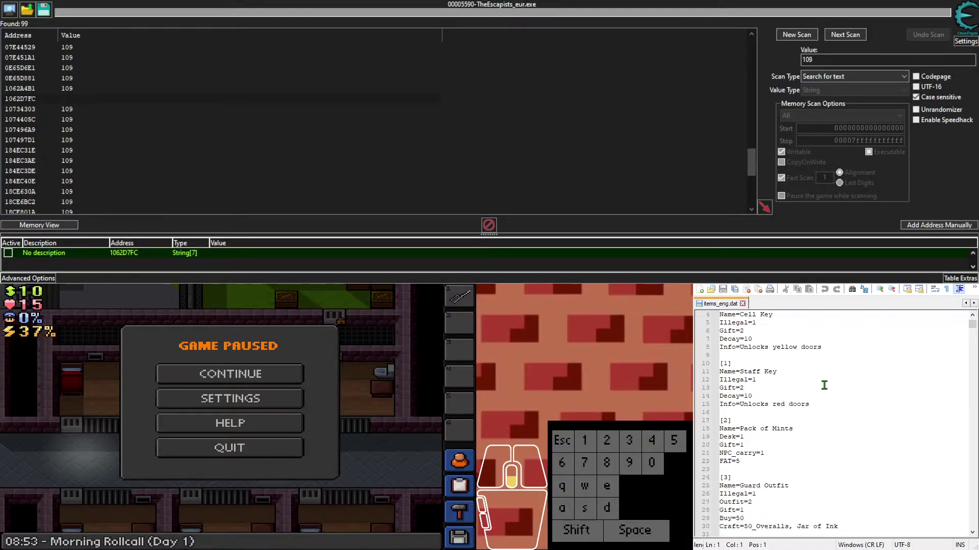
pyautogui.scroll(3, 823, 386)
pyautogui.scroll(1, 824, 385)
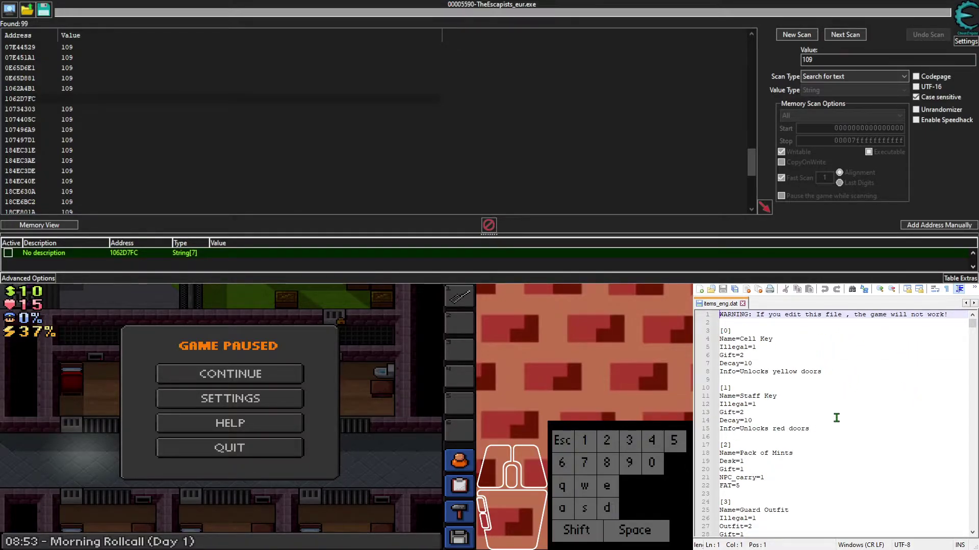
pyautogui.scroll(-15, 861, 461)
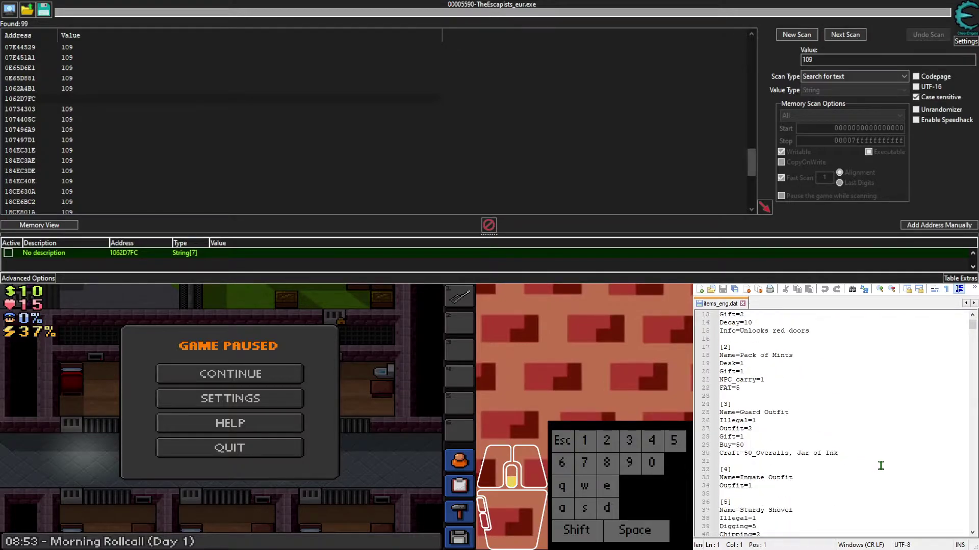
pyautogui.scroll(-1, 880, 465)
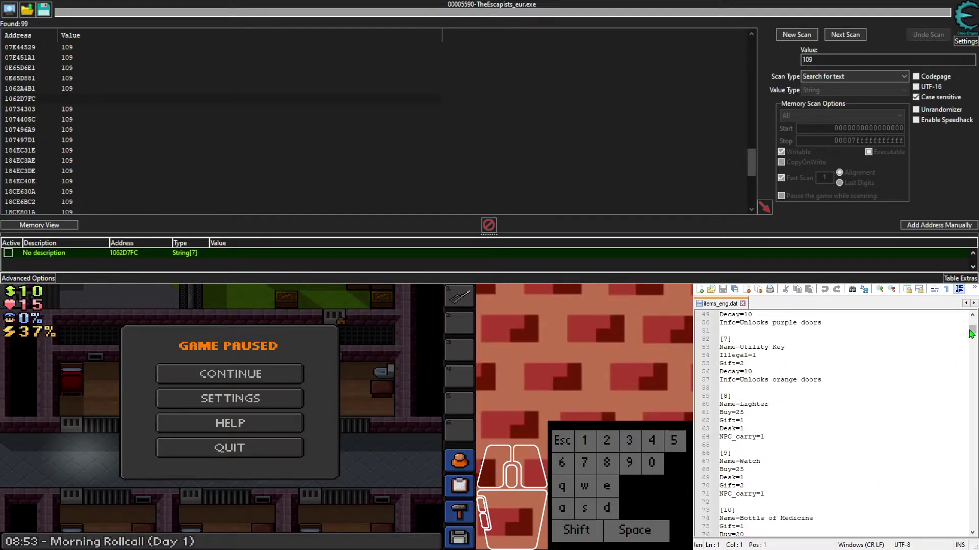
pyautogui.moveTo(972, 331)
pyautogui.mouseDown()
pyautogui.moveTo(975, 500)
pyautogui.moveTo(973, 321)
pyautogui.mouseUp()
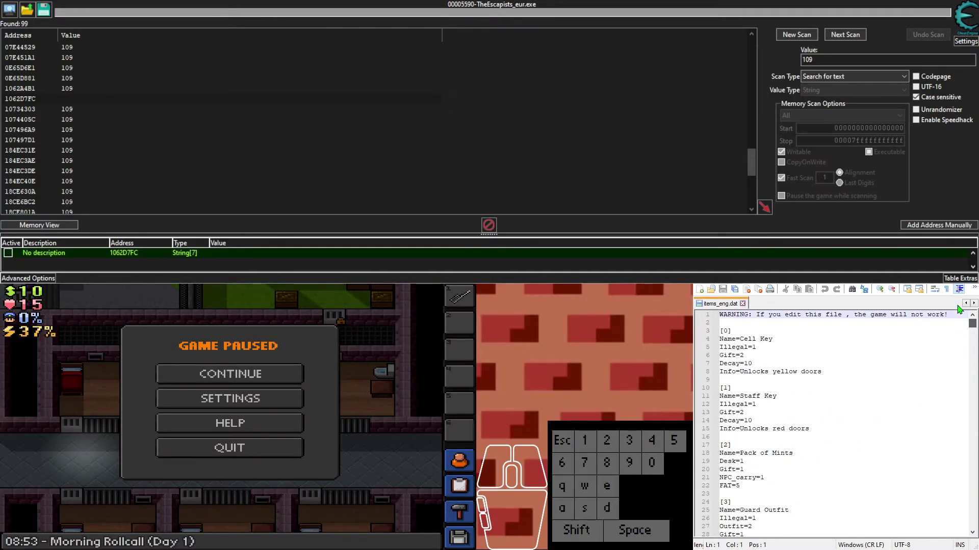
# Step: Examine the Cell Key entry in items_eng.dat, including its ID and its Illegal attribute, and compare it with the following entries
pyautogui.scroll(-1, 790, 379)
pyautogui.scroll(1, 791, 385)
pyautogui.click(836, 331)
pyautogui.click(815, 345)
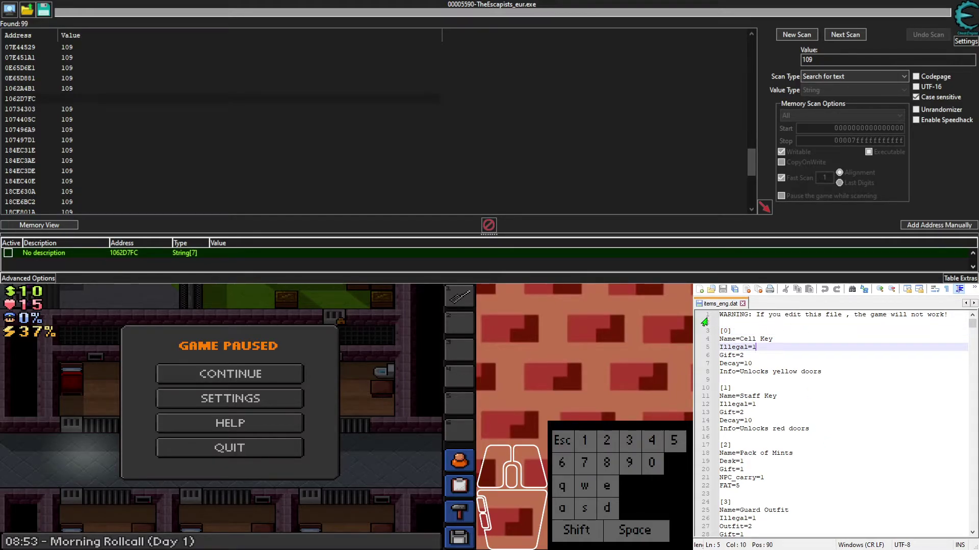
pyautogui.doubleClick(814, 349)
pyautogui.moveTo(842, 329)
pyautogui.mouseDown()
pyautogui.moveTo(768, 374)
pyautogui.moveTo(854, 364)
pyautogui.mouseUp()
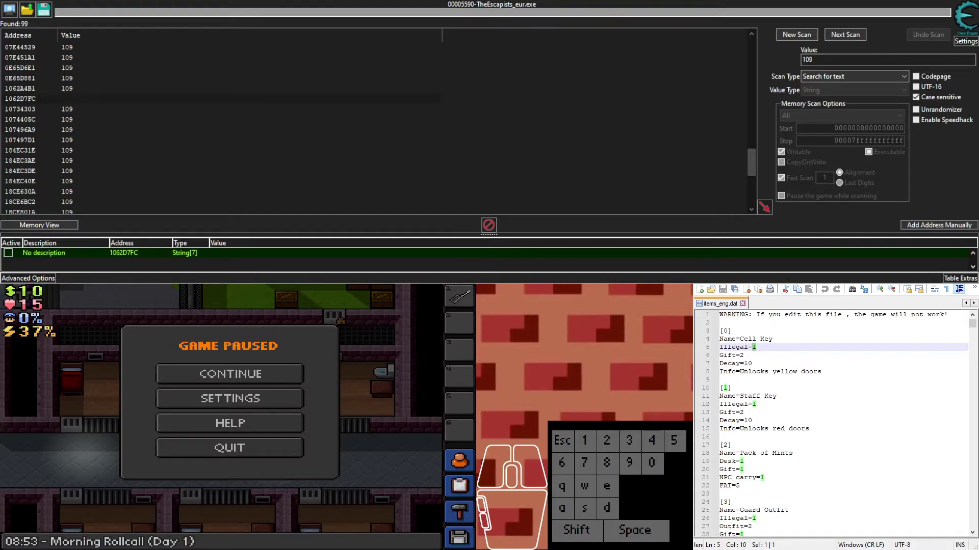
pyautogui.click(774, 379)
pyautogui.scroll(-2, 745, 525)
pyautogui.scroll(2, 762, 500)
pyautogui.click(802, 396)
pyautogui.click(791, 350)
pyautogui.scroll(-2, 812, 399)
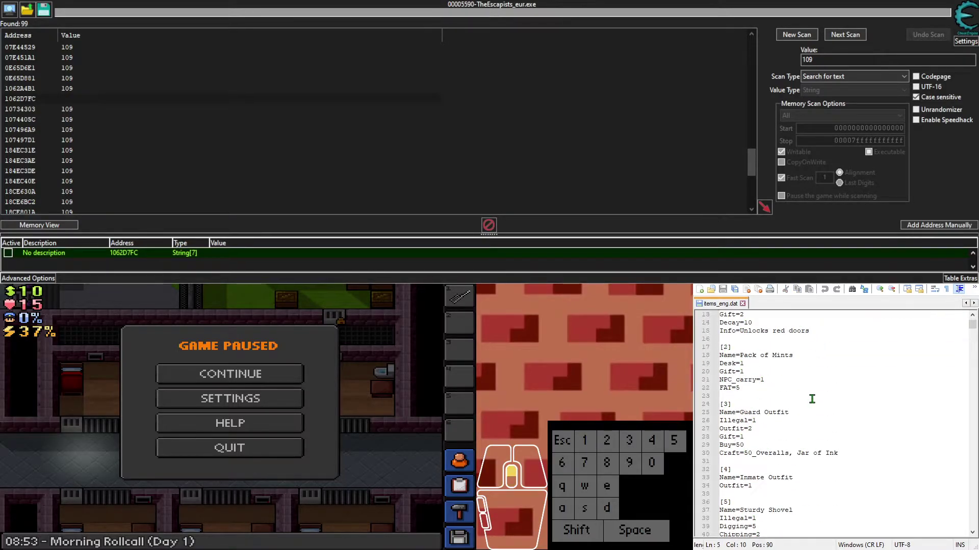
pyautogui.scroll(2, 811, 399)
pyautogui.hotkey('shift', 'Left')
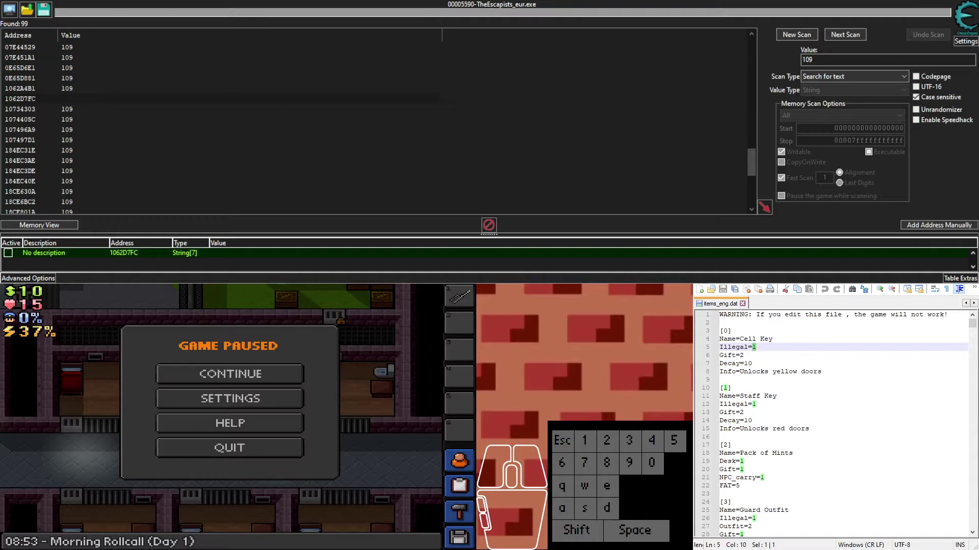
# Step: Find the Multitool entry in items_eng.dat and examine its ID and its gift, digging, chipping, crafting and decay attributes
pyautogui.click(921, 377)
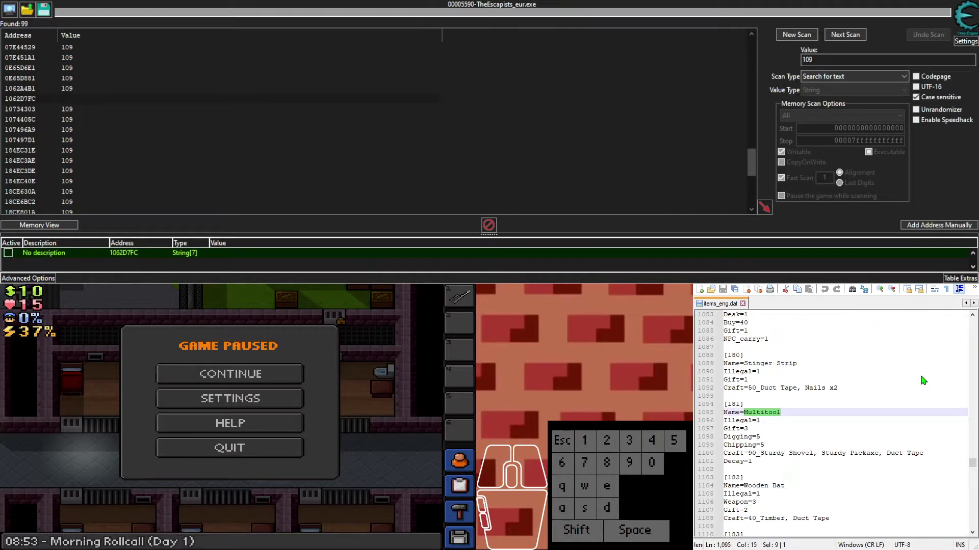
pyautogui.moveTo(924, 357); pyautogui.dragTo(897, 501)
pyautogui.click(805, 429)
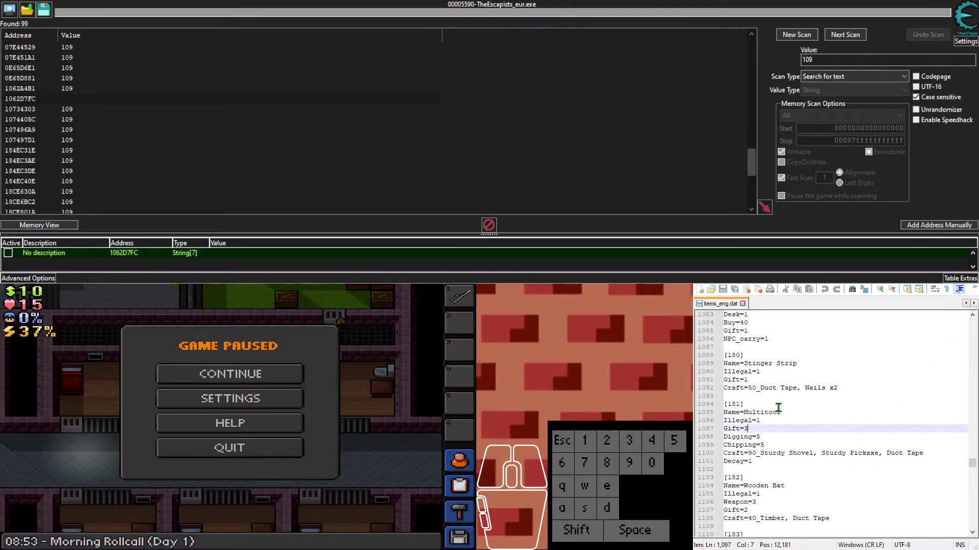
pyautogui.click(789, 378)
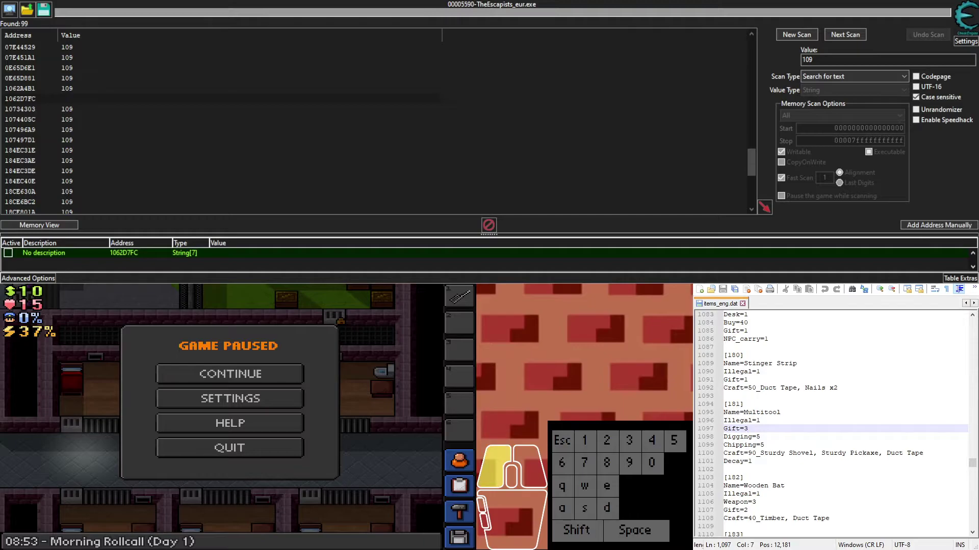
pyautogui.moveTo(713, 470)
pyautogui.mouseDown()
pyautogui.moveTo(715, 442)
pyautogui.moveTo(800, 422)
pyautogui.mouseUp()
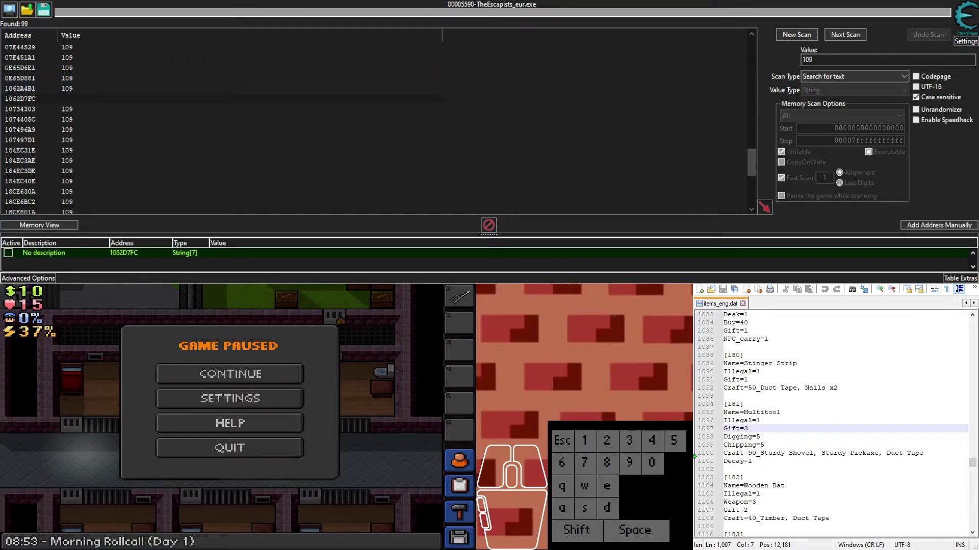
pyautogui.click(760, 418)
pyautogui.click(780, 412)
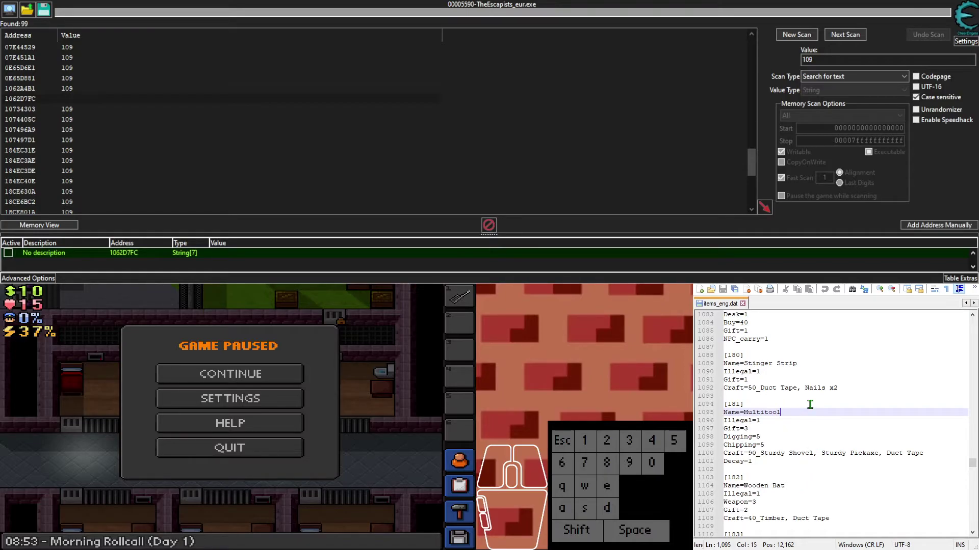
# Step: Put the items_eng.dat window away and resume the paused game
pyautogui.click(932, 285)
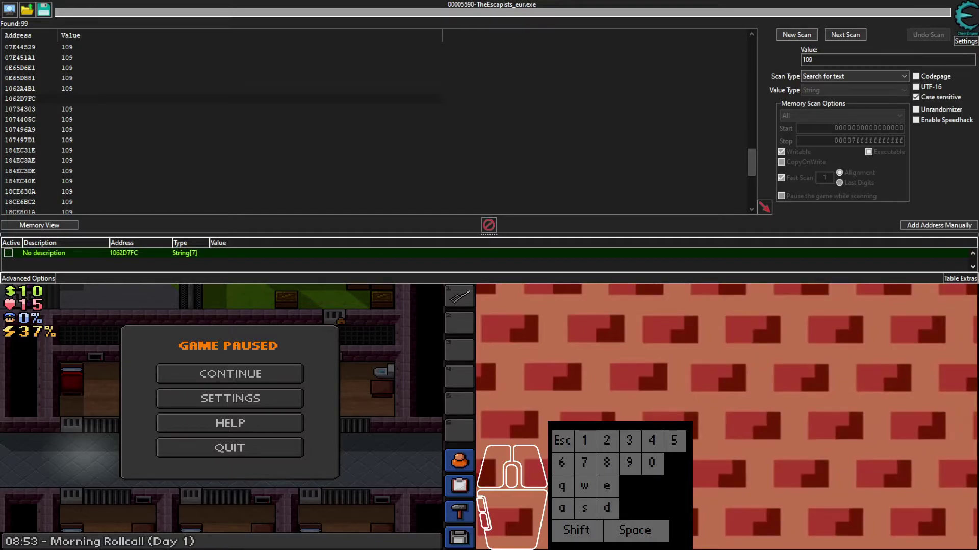
pyautogui.click(123, 252)
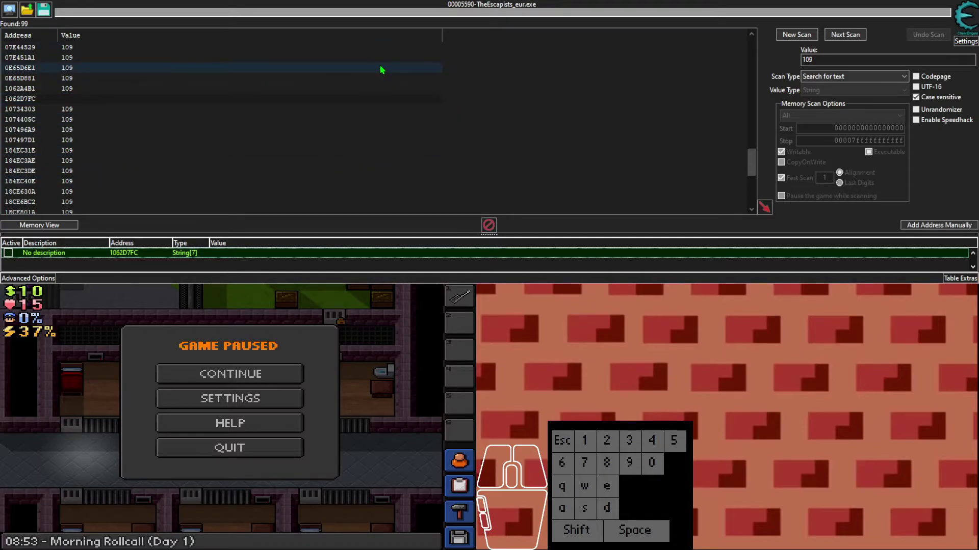
pyautogui.click(252, 374)
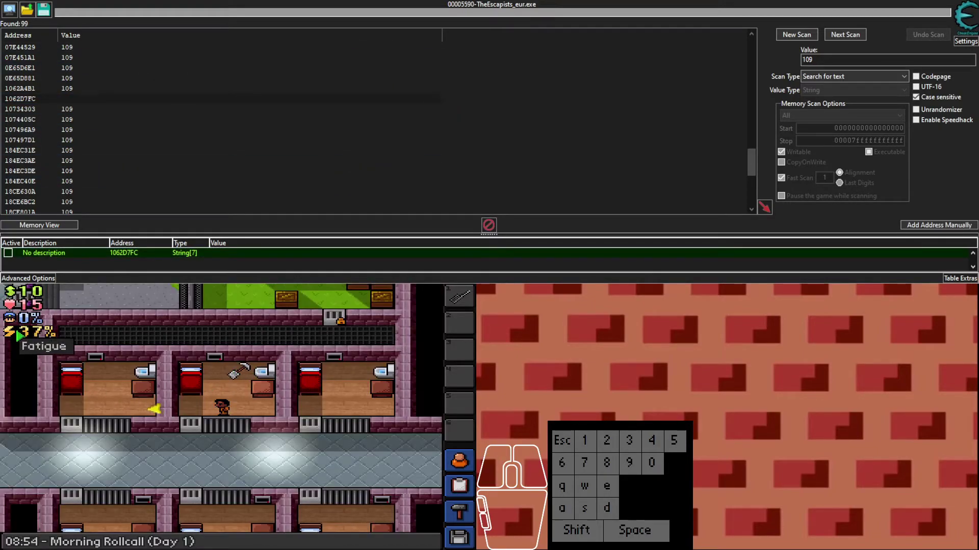
# Step: Walk from the cell to the inmates gathered in the central courtyard and open the character profile
pyautogui.press('a')
pyautogui.press('s')
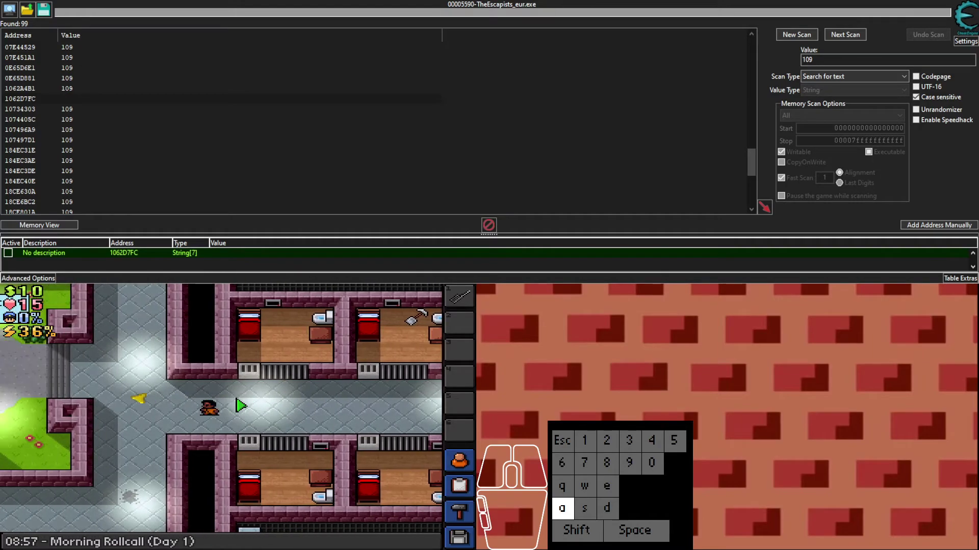
pyautogui.press('w')
pyautogui.press('s')
pyautogui.click(453, 466)
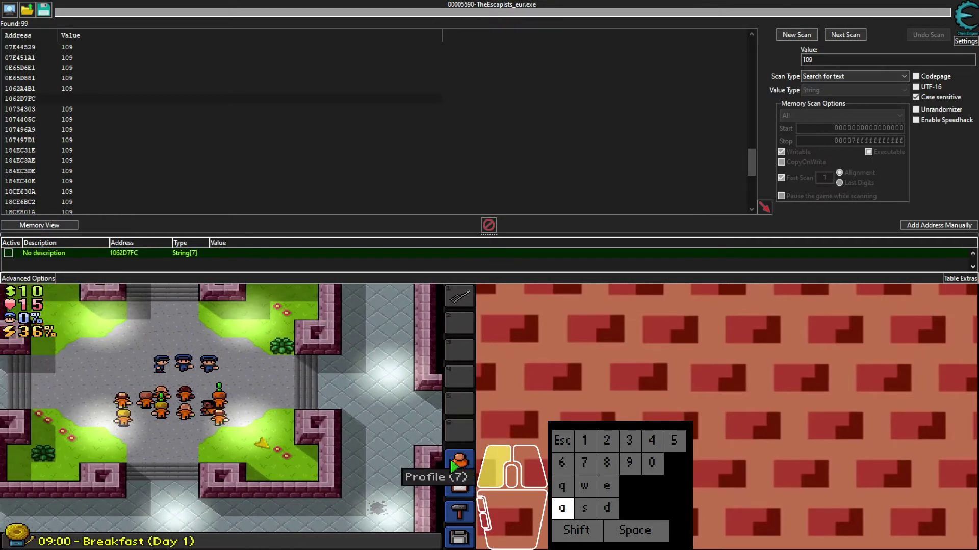
pyautogui.press('a')
pyautogui.click(460, 463)
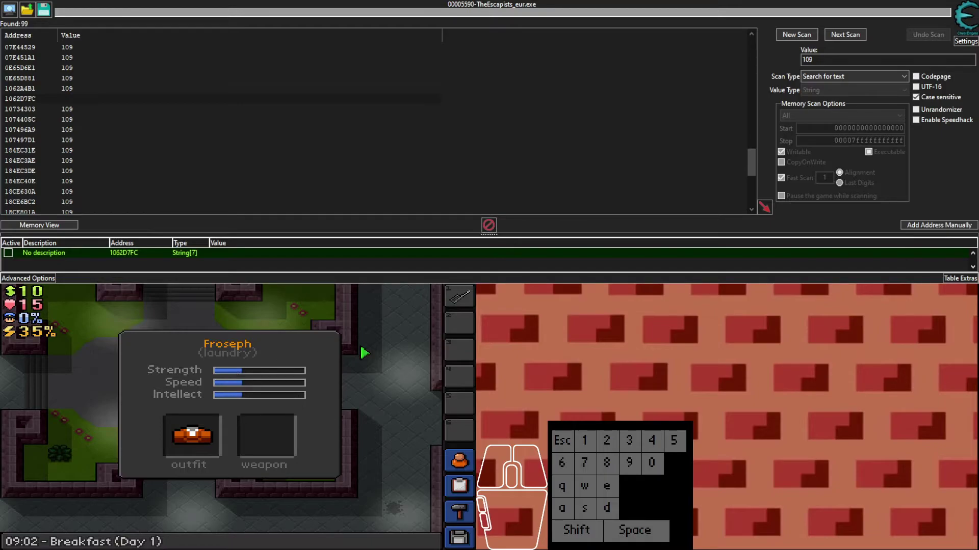
# Step: Close the profile, walk past the pond, and drop the remaining item from the first inventory slot
pyautogui.press('d')
pyautogui.press('s')
pyautogui.press('a')
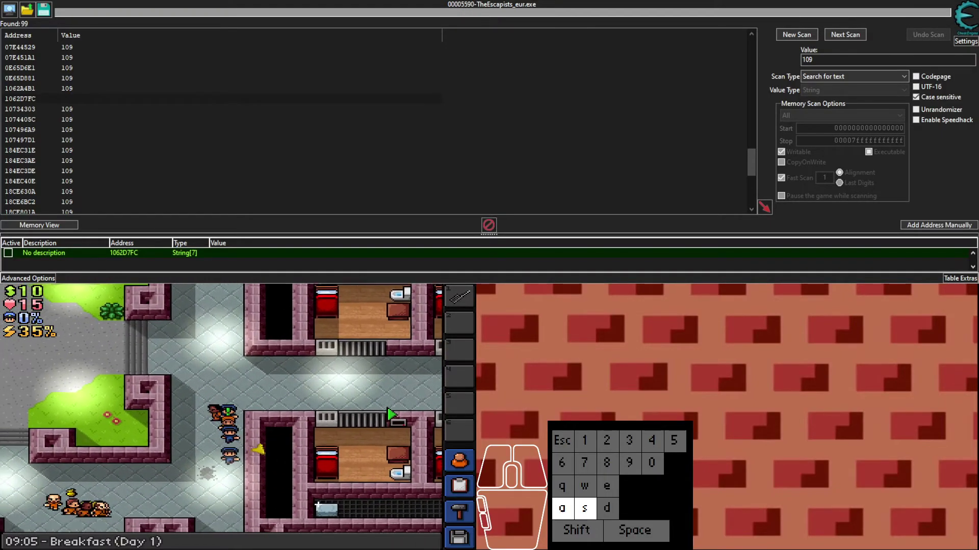
pyautogui.press('d')
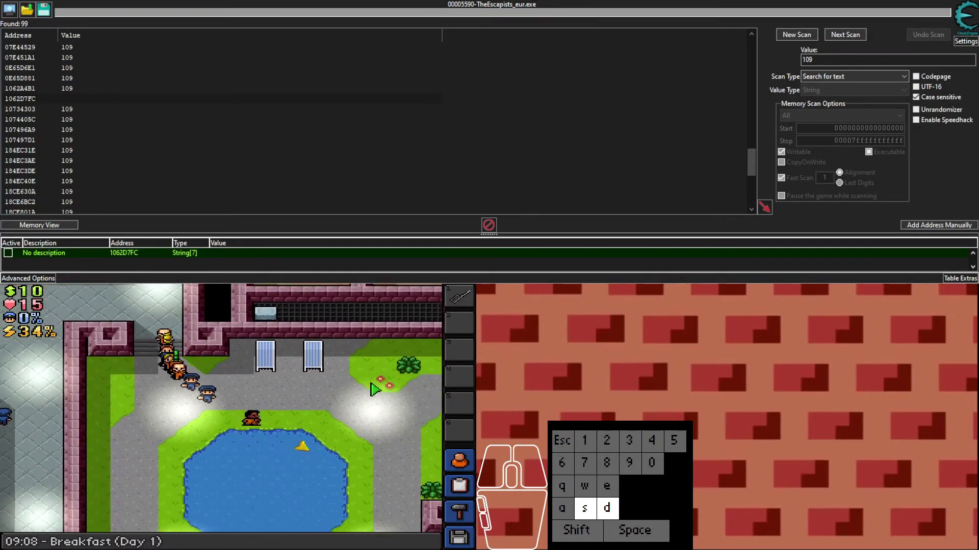
pyautogui.rightClick(459, 296)
pyautogui.press('d')
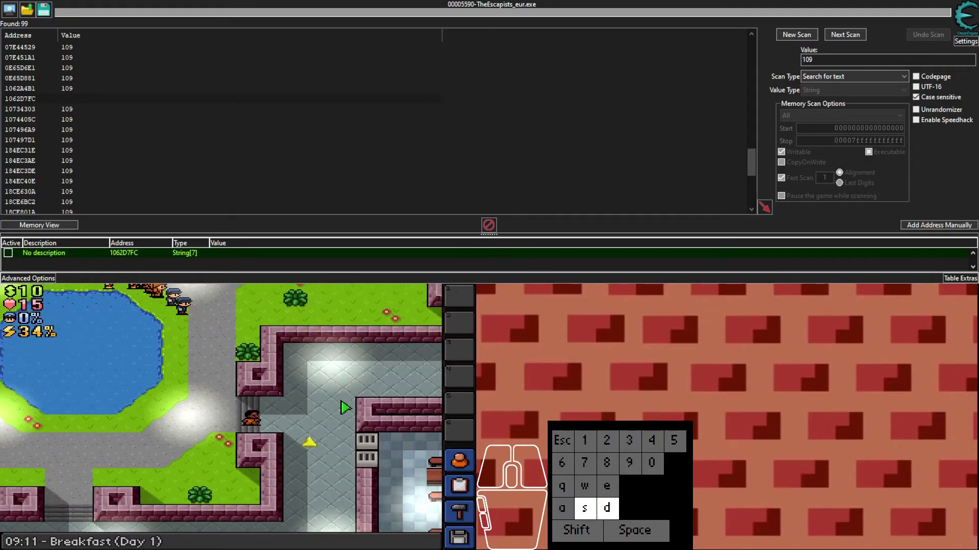
# Step: Walk into the canteen and along its serving counter
pyautogui.press('s')
pyautogui.press('s')
pyautogui.press('a')
pyautogui.click(284, 504)
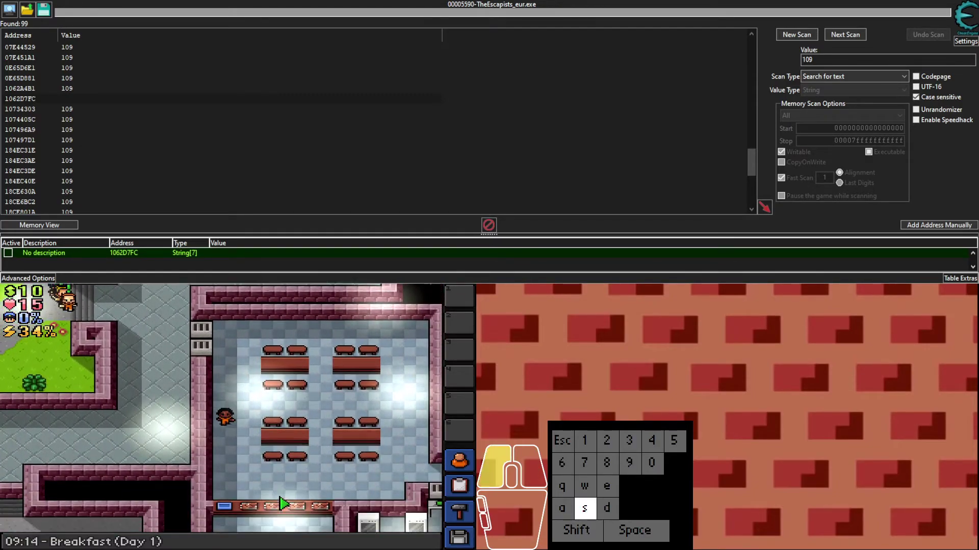
pyautogui.press('d')
pyautogui.press('d')
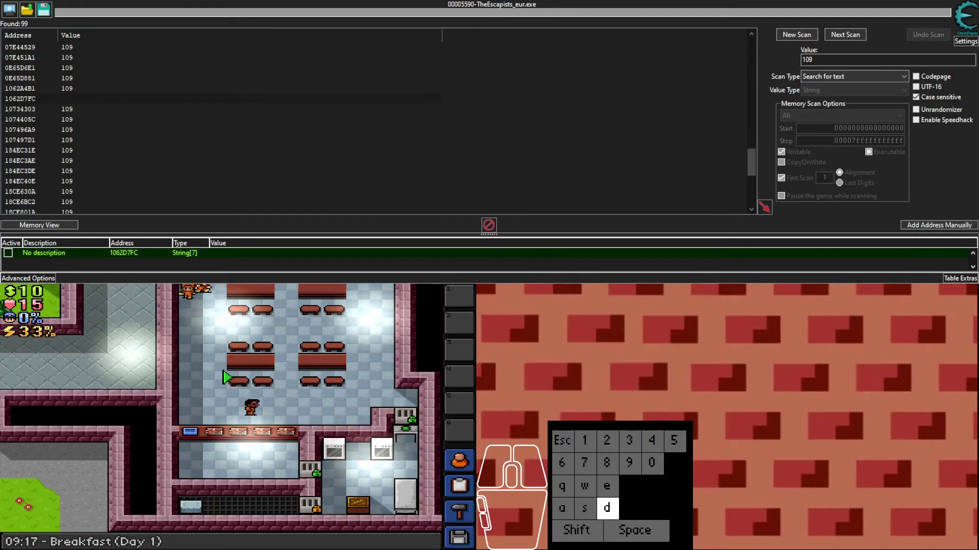
pyautogui.press('d')
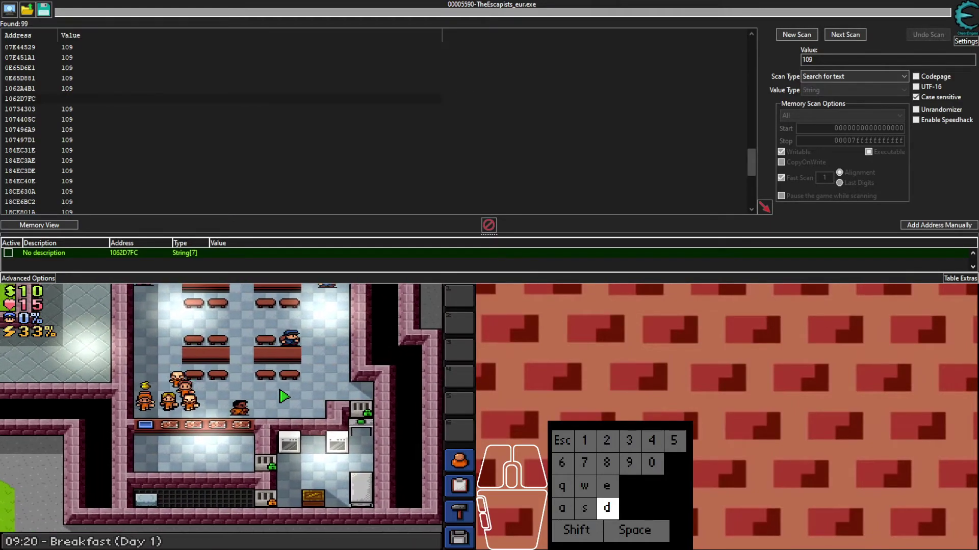
# Step: Pause the game and clear the scan results for 109 to start a new text scan
pyautogui.press('Escape')
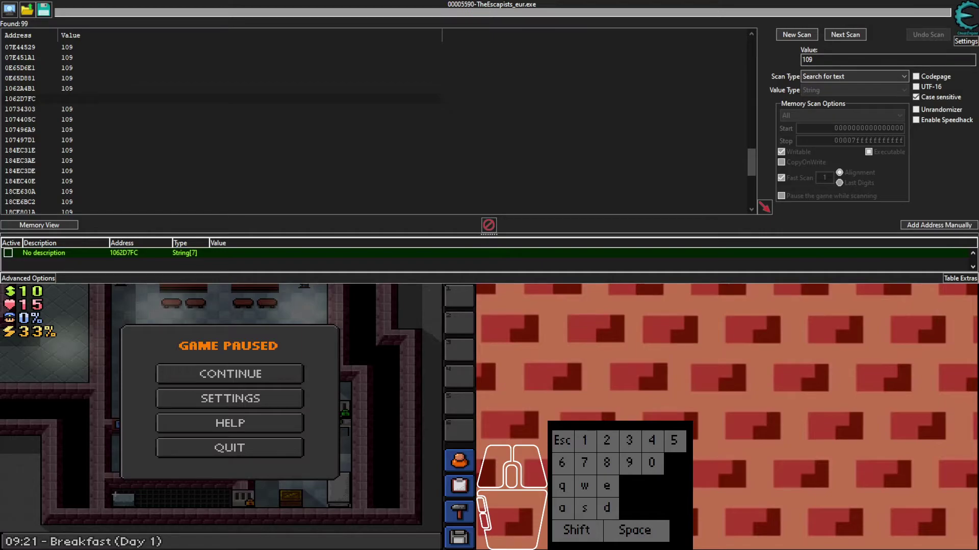
pyautogui.click(769, 69)
pyautogui.click(796, 39)
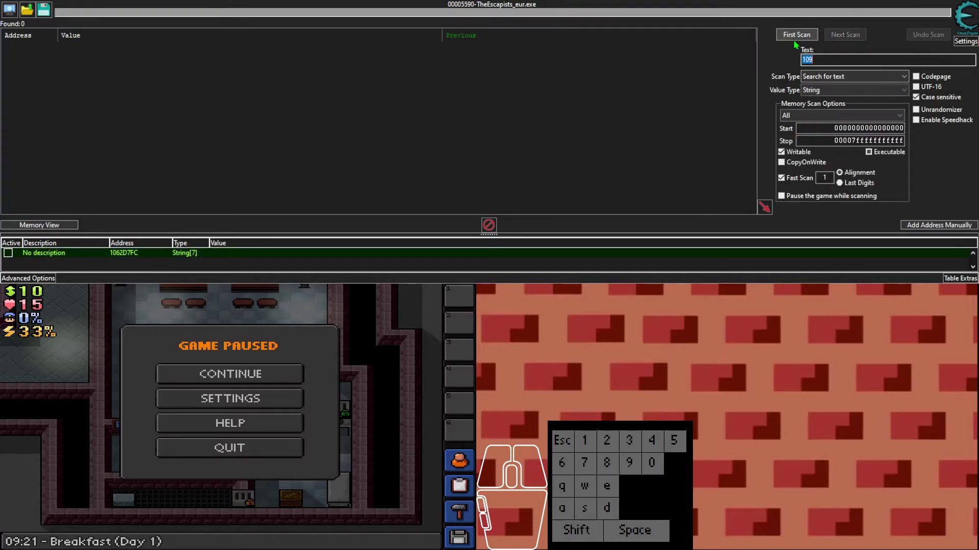
# Step: Change the value type to 4 Bytes and run a first scan for the fatigue value 33
pyautogui.click(808, 95)
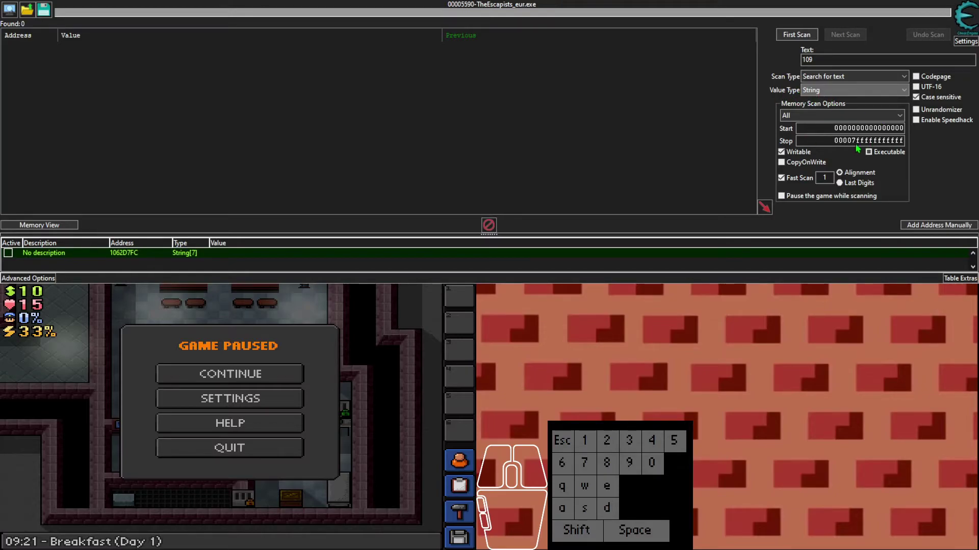
pyautogui.click(808, 128)
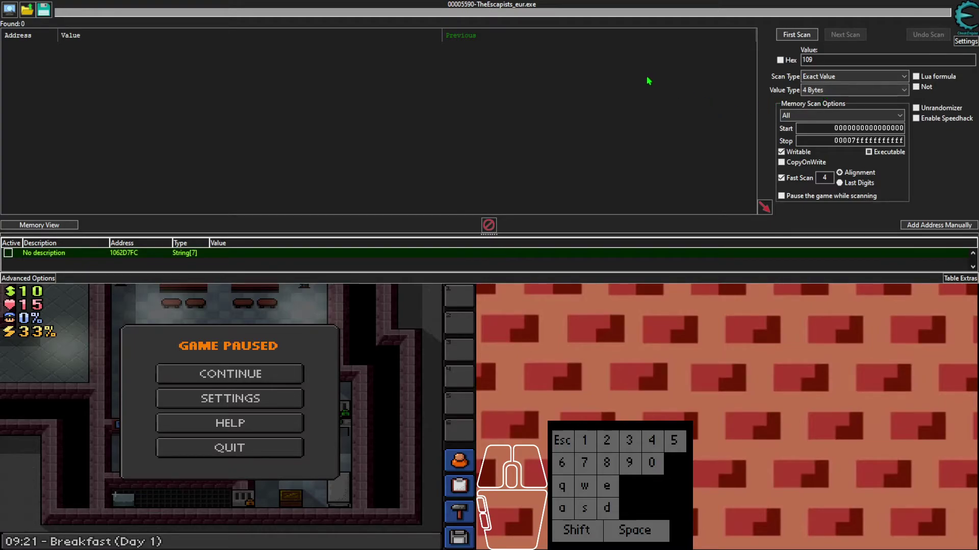
pyautogui.moveTo(826, 59); pyautogui.dragTo(791, 65)
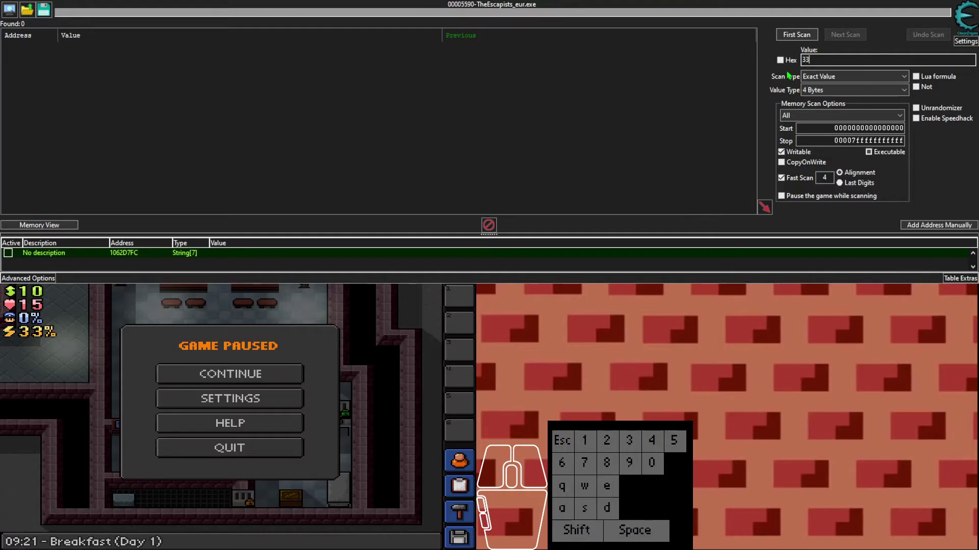
pyautogui.click(803, 36)
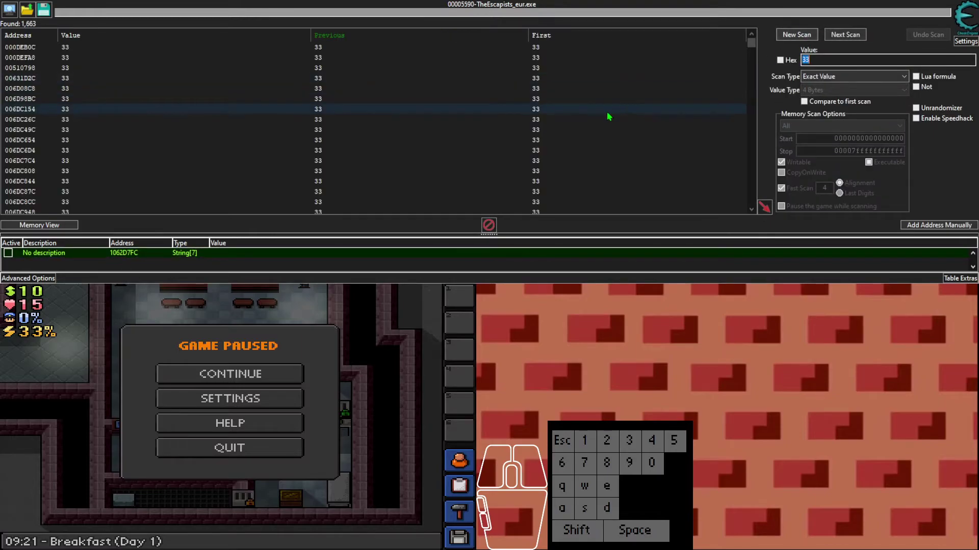
# Step: Resume the game until the fatigue changes, pause it, and narrow the results with a next scan for 32
pyautogui.click(218, 381)
pyautogui.press('d')
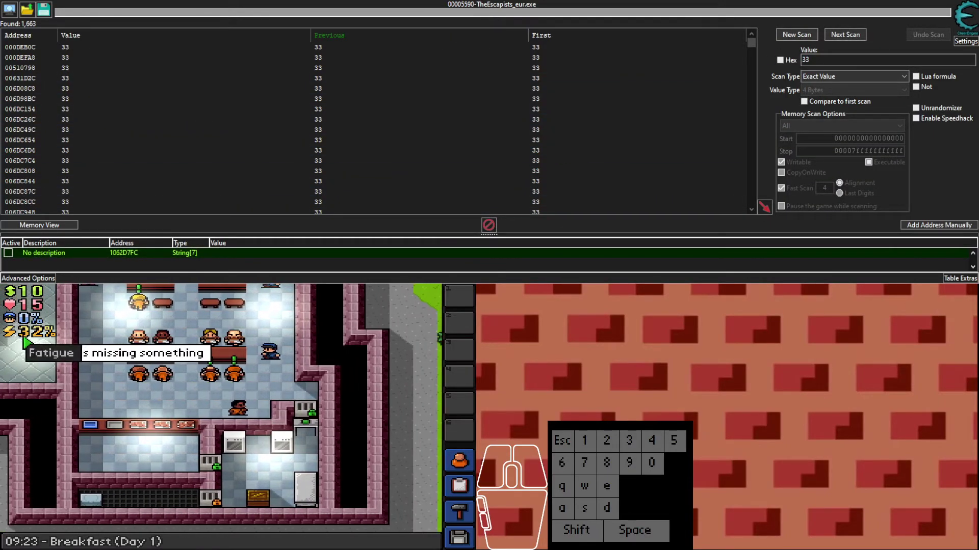
pyautogui.press('Escape')
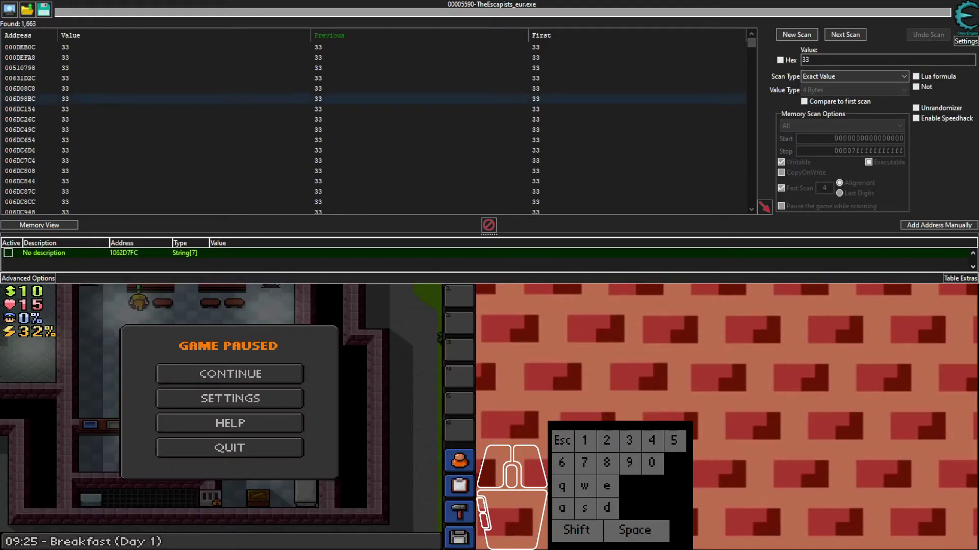
pyautogui.click(858, 60)
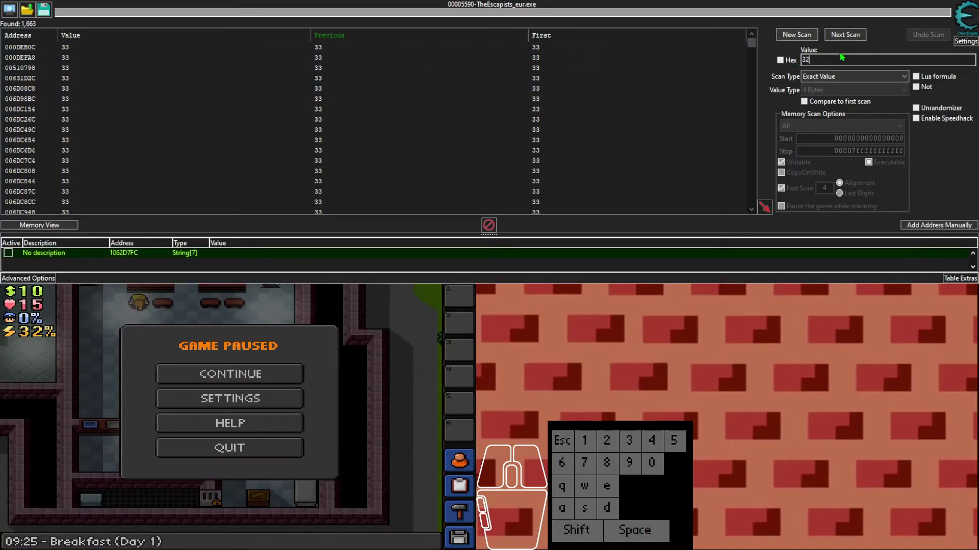
pyautogui.click(849, 34)
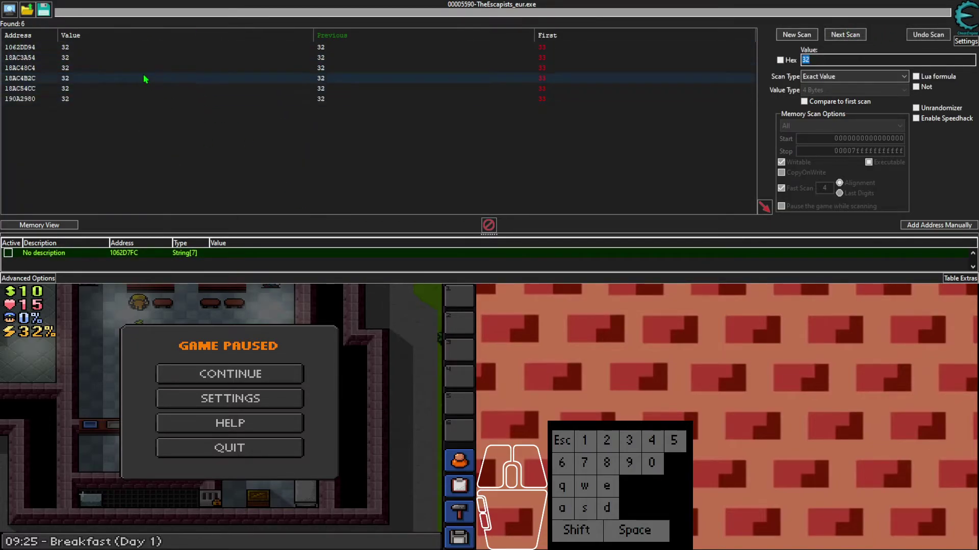
# Step: Resume the game until the fatigue changes again, pause it, and add the matching address 1062DD94 to the address list
pyautogui.click(230, 374)
pyautogui.press('a')
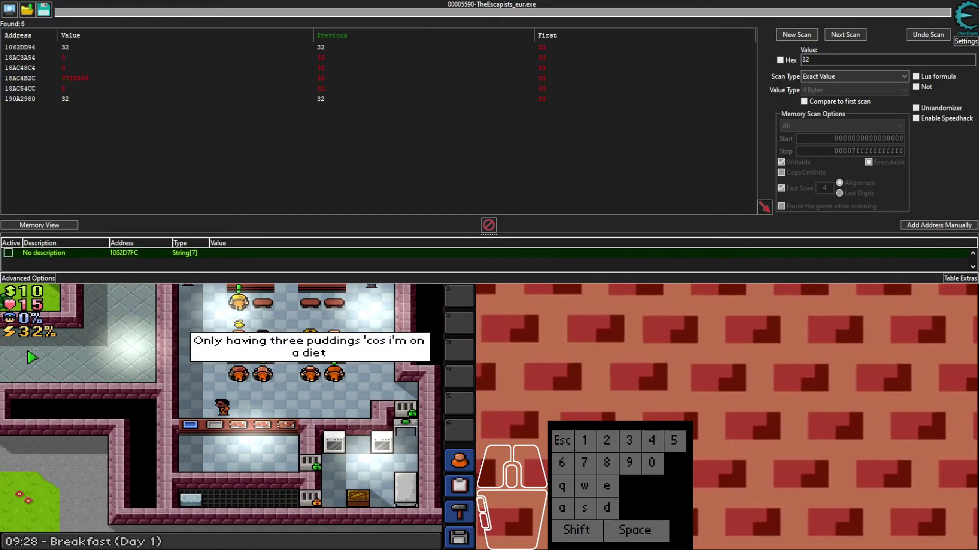
pyautogui.press('Escape')
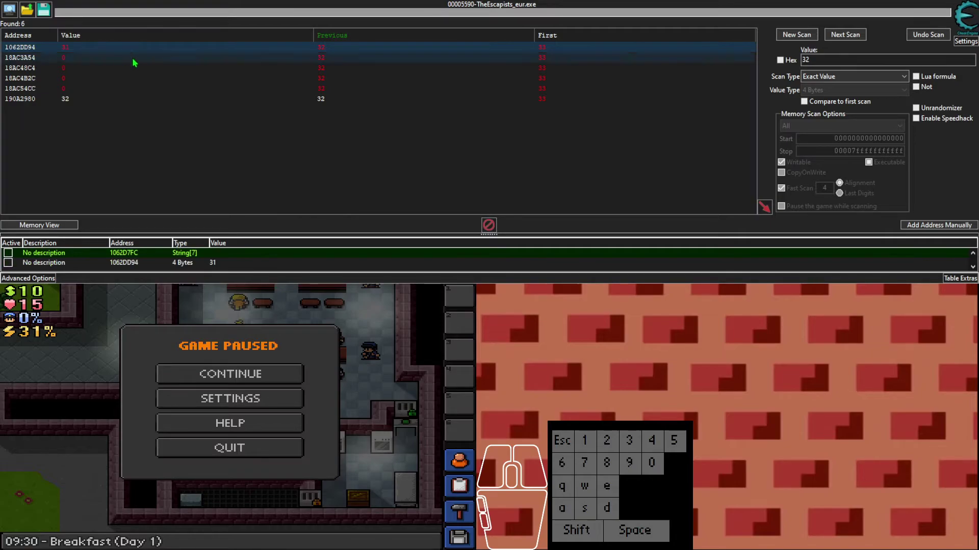
pyautogui.doubleClick(130, 48)
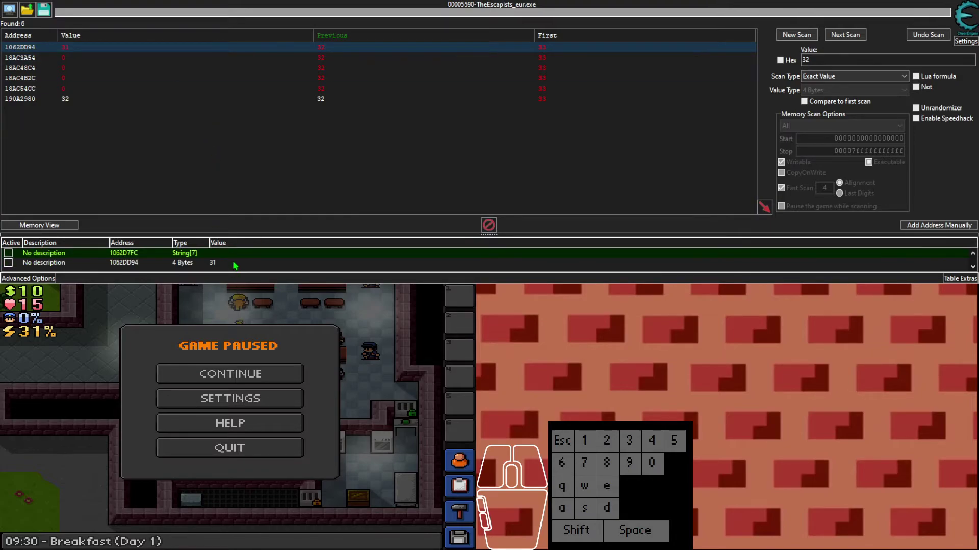
# Step: Set the value of the fatigue address 1062DD94 to 0 and continue the game
pyautogui.click(234, 264)
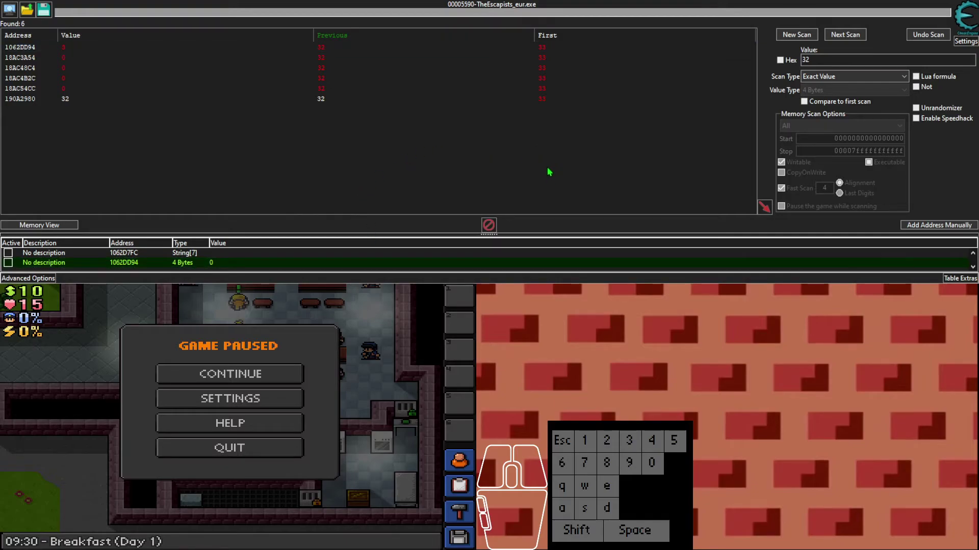
pyautogui.click(229, 265)
pyautogui.doubleClick(238, 266)
pyautogui.press('Return')
pyautogui.click(259, 264)
pyautogui.click(184, 373)
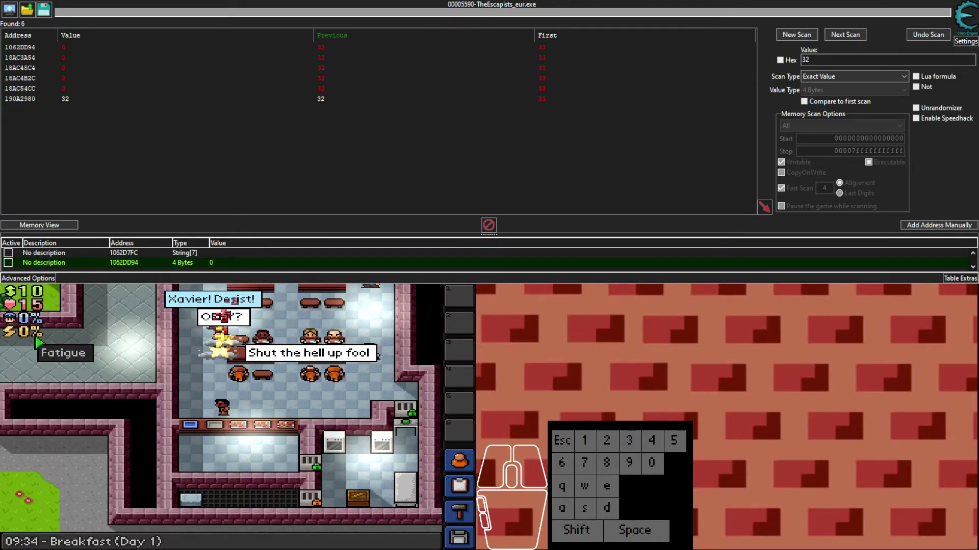
# Step: Pause the game, set the fatigue address 1062DD94 to 99999, and continue playing
pyautogui.press('Escape')
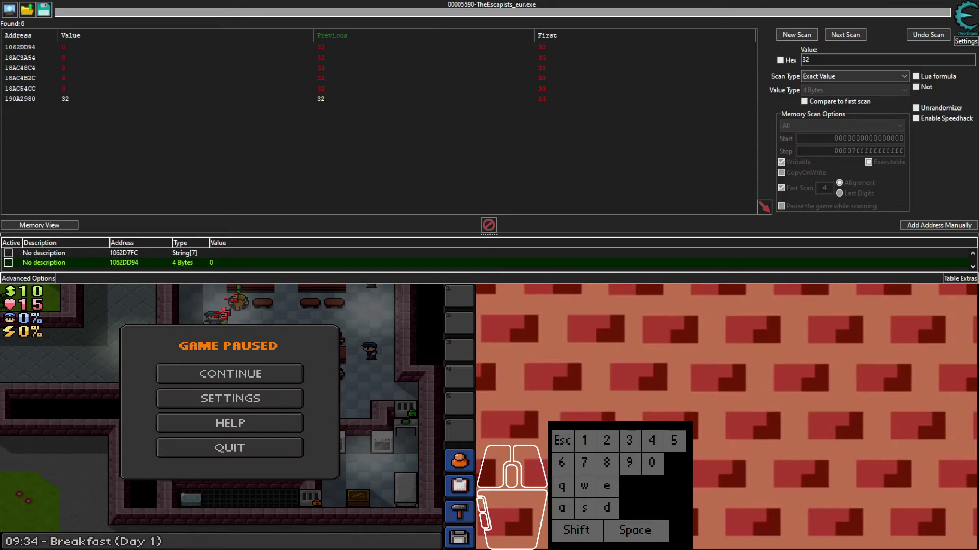
pyautogui.press('Return')
pyautogui.click(175, 384)
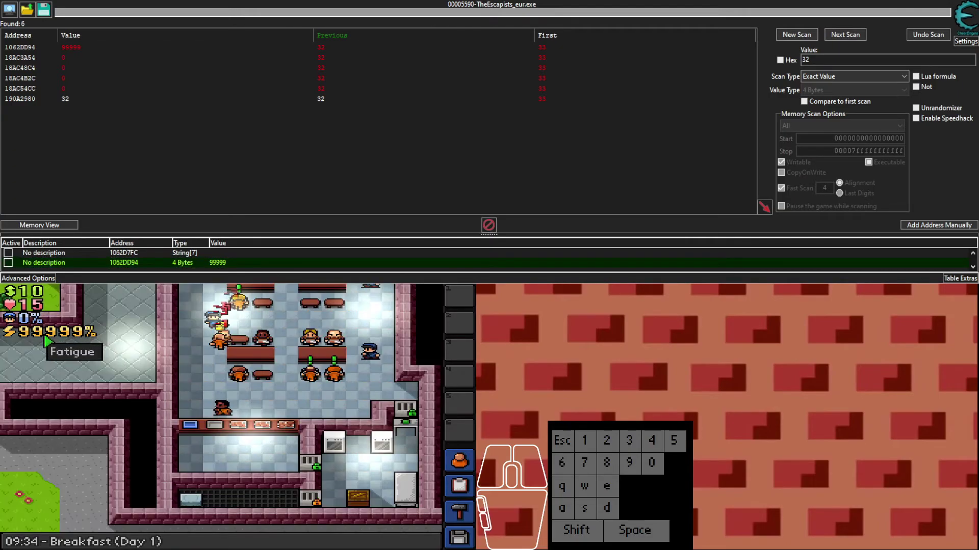
# Step: Move the character around the canteen floor beside the serving counter to test the changed fatigue
pyautogui.press('w')
pyautogui.press('d')
pyautogui.press('a')
pyautogui.press('s')
pyautogui.click(72, 335)
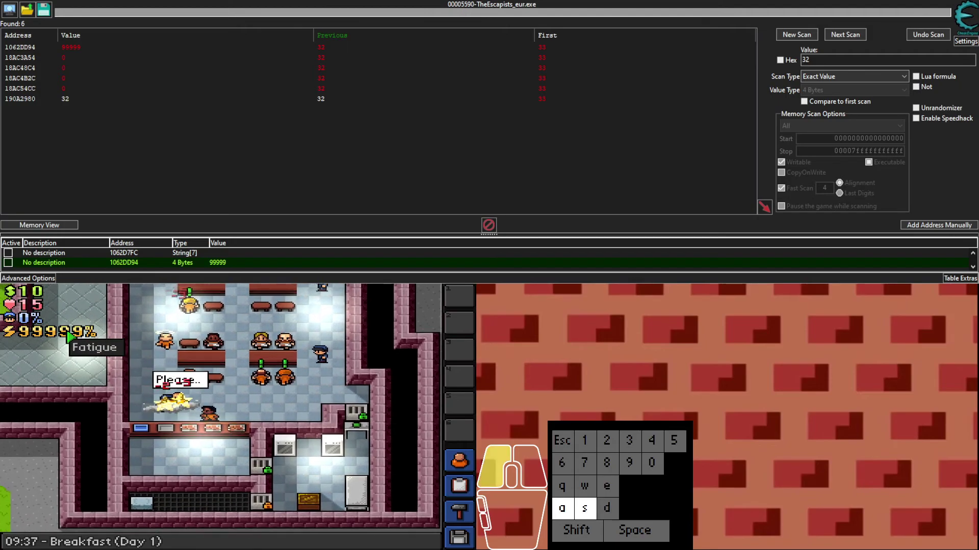
pyautogui.press('d')
pyautogui.press('d')
pyautogui.press('w')
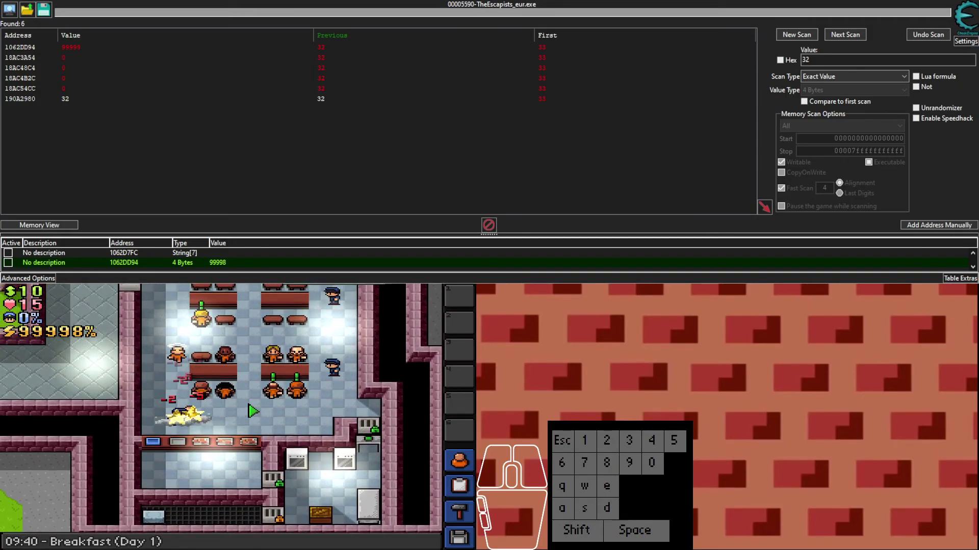
pyautogui.press('s')
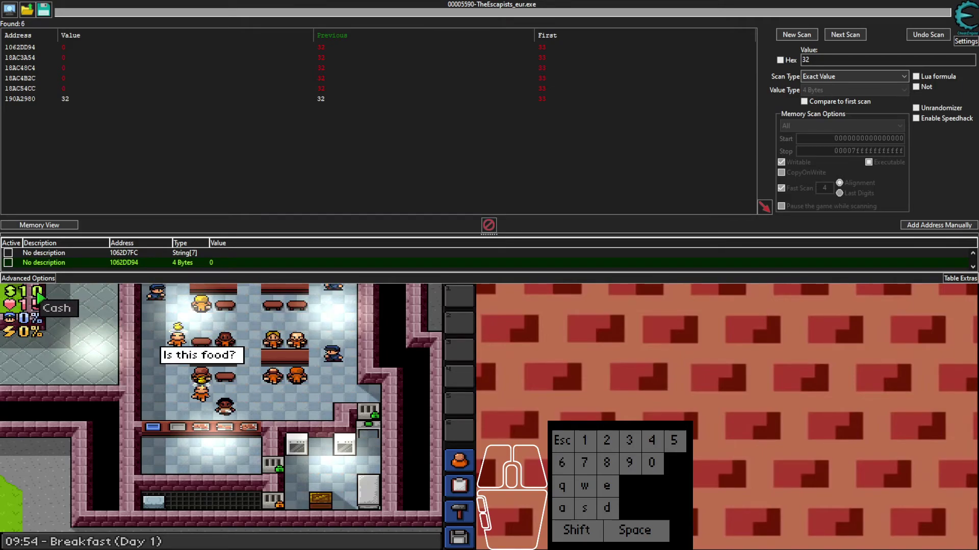
# Step: Open the character profile to examine the strength, speed and intellect stats, and close it
pyautogui.click(465, 469)
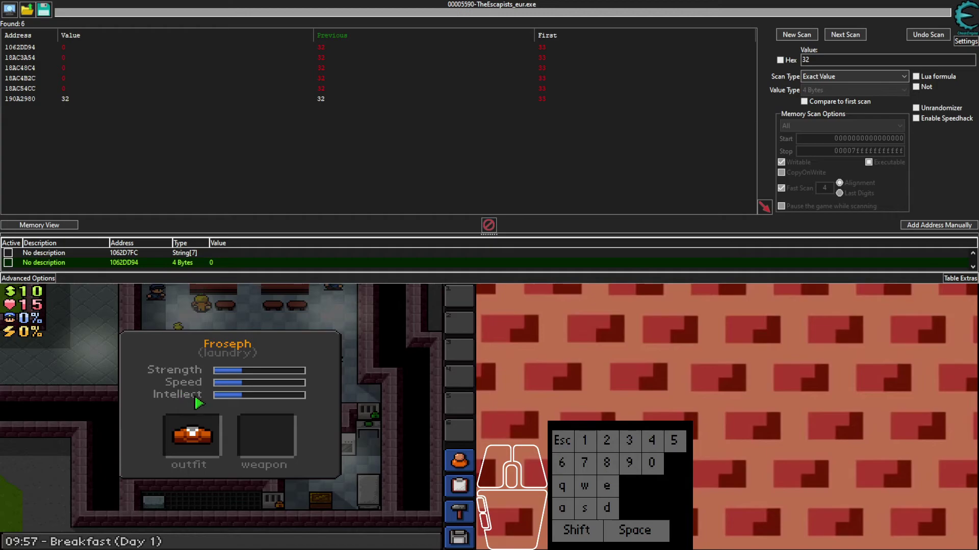
pyautogui.click(240, 393)
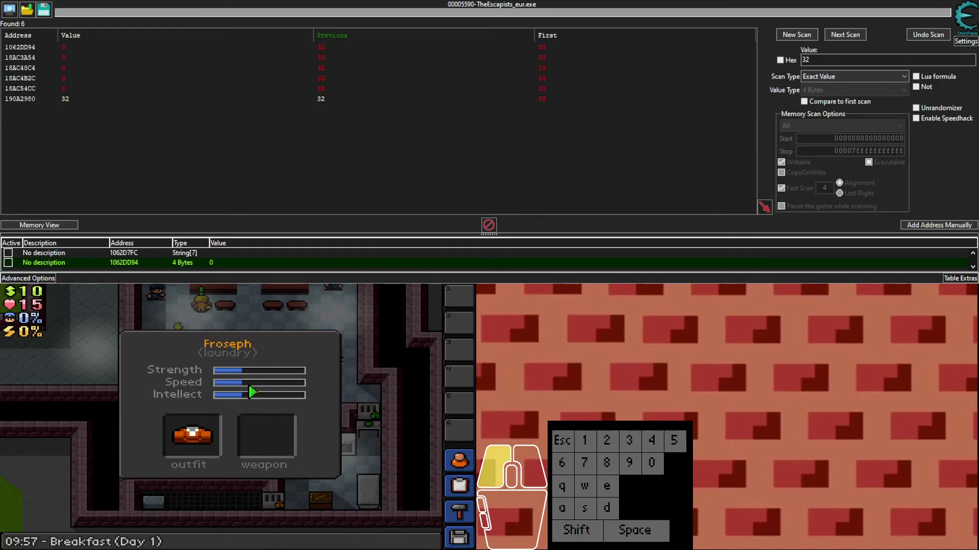
pyautogui.click(468, 365)
# Step: Leave the canteen and walk through the corridors into the small computer room beside the laundry
pyautogui.press('a')
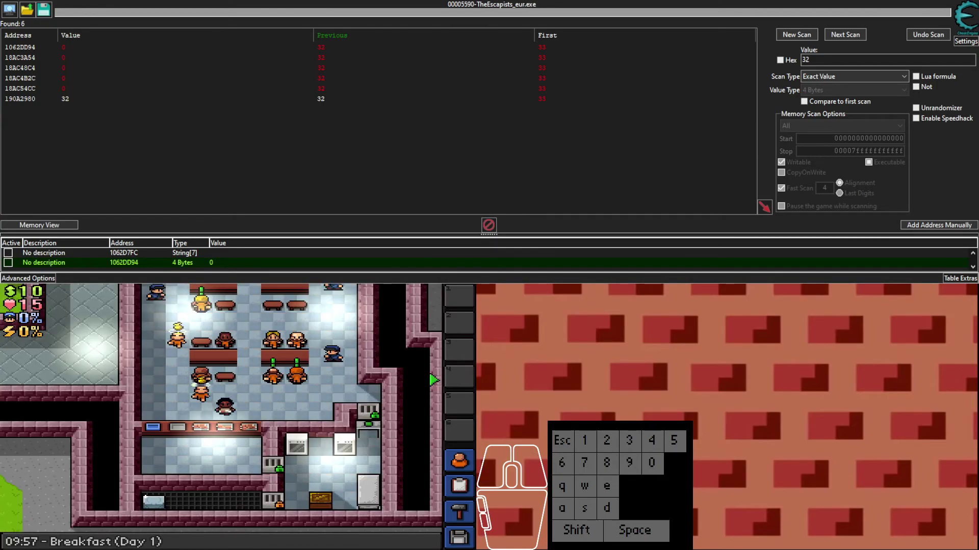
pyautogui.press('w')
pyautogui.press('a')
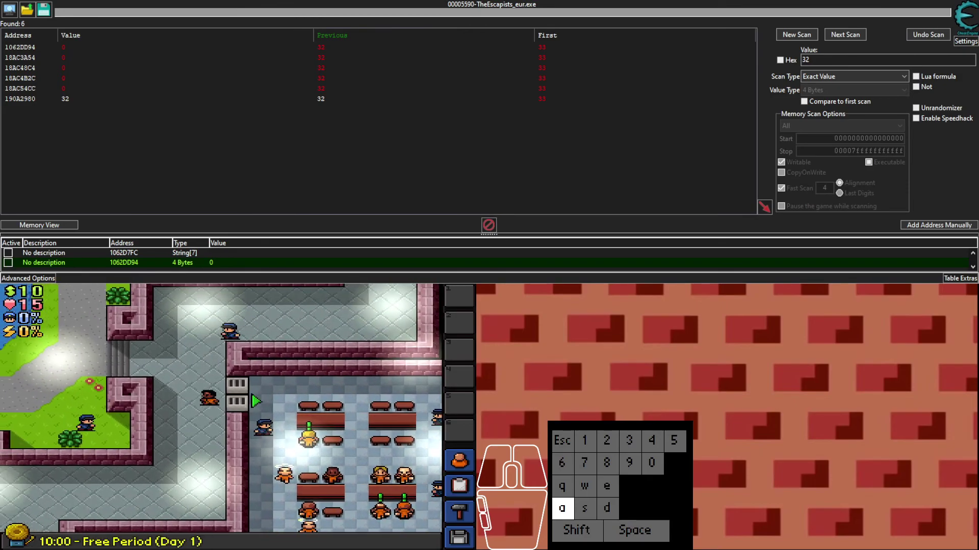
pyautogui.press('s')
pyautogui.press('a')
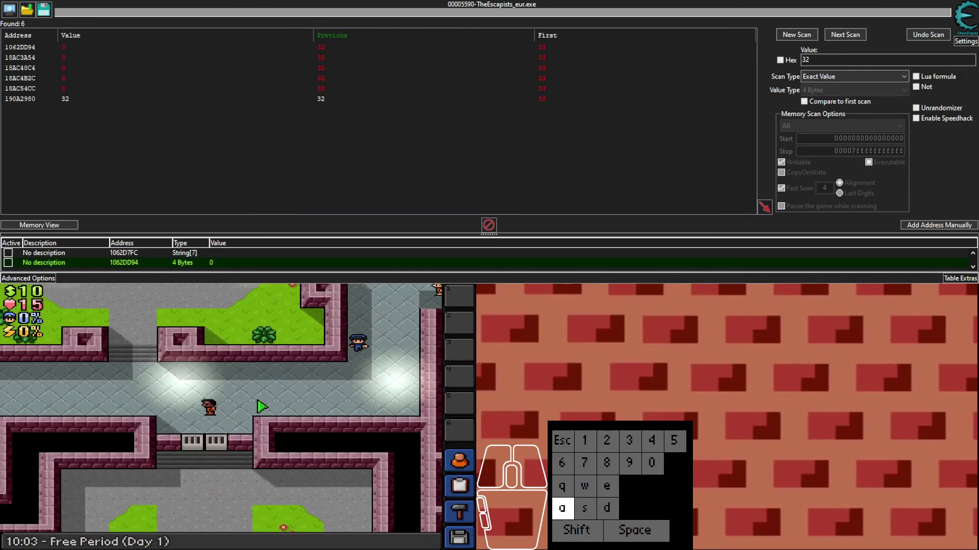
pyautogui.press('w')
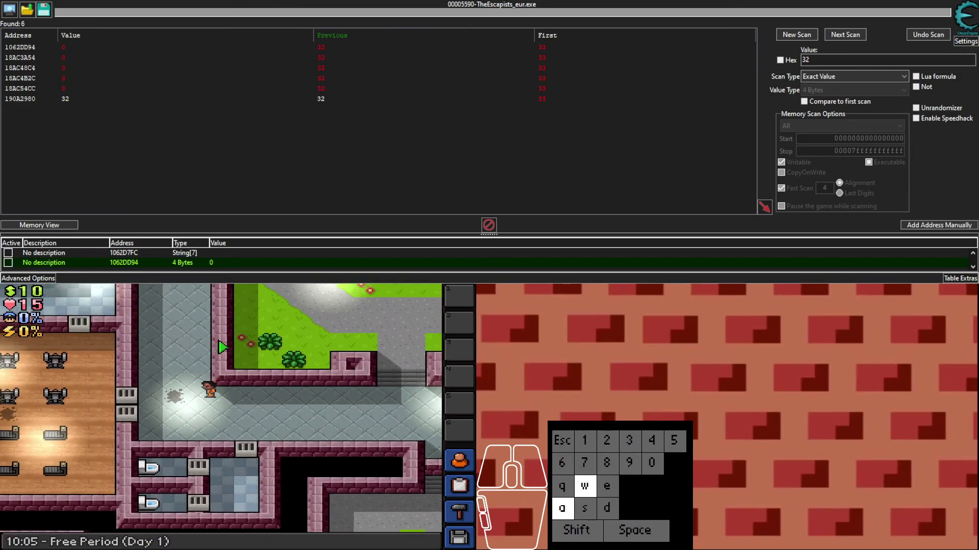
pyautogui.press('d')
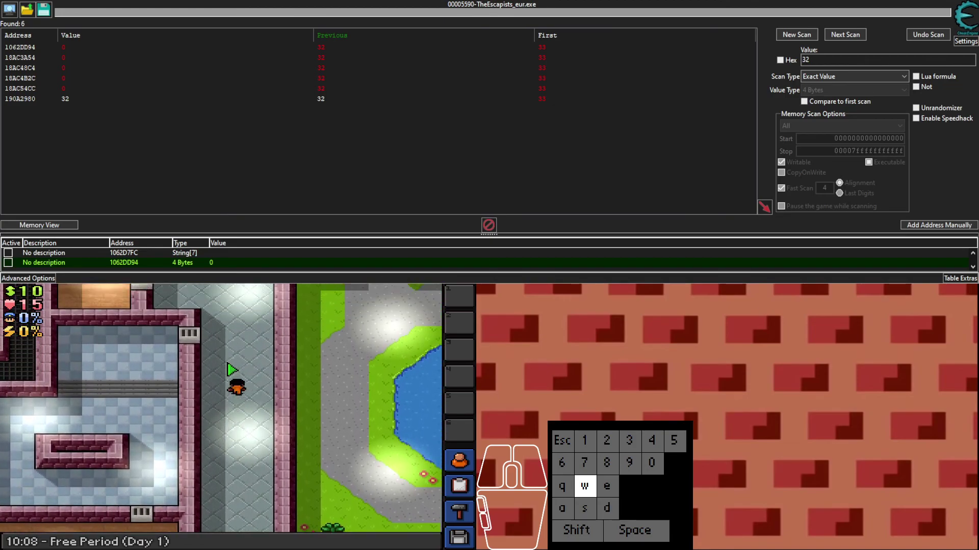
pyautogui.press('a')
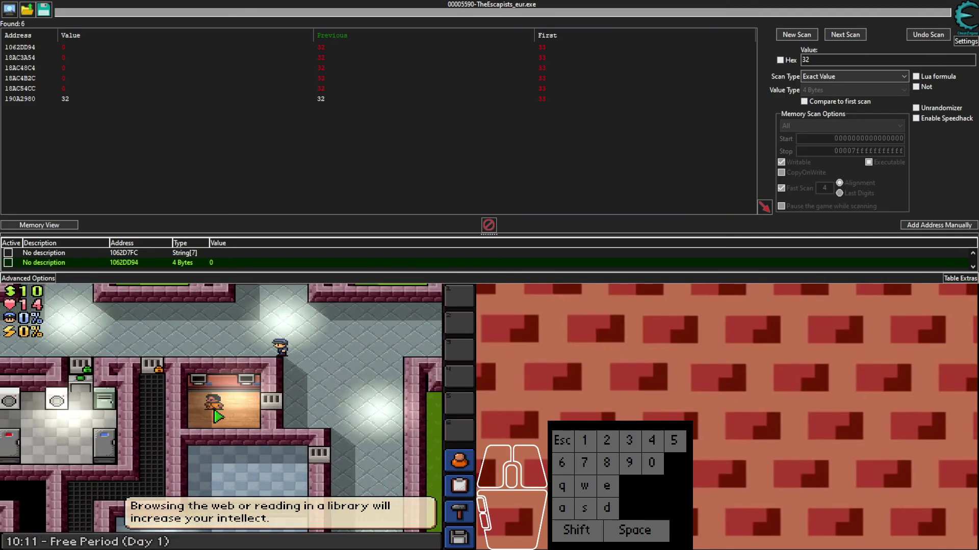
# Step: Check the intellect stat in the character profile and start a new 4 Bytes scan for 29
pyautogui.click(458, 461)
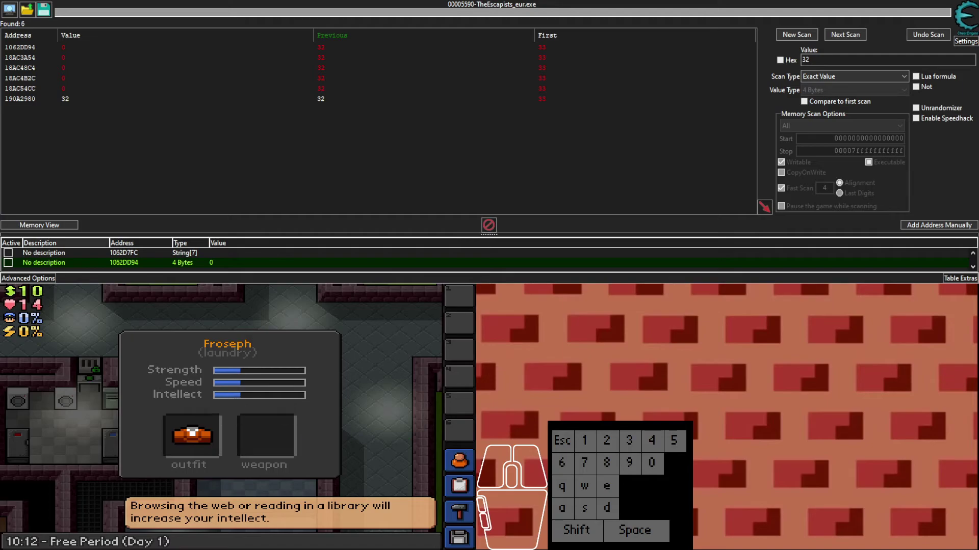
pyautogui.click(796, 35)
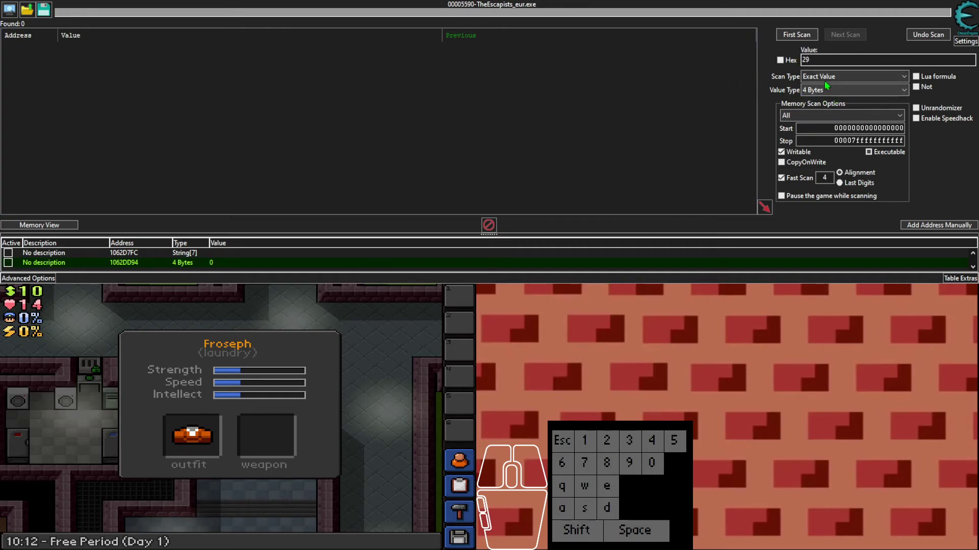
pyautogui.click(810, 38)
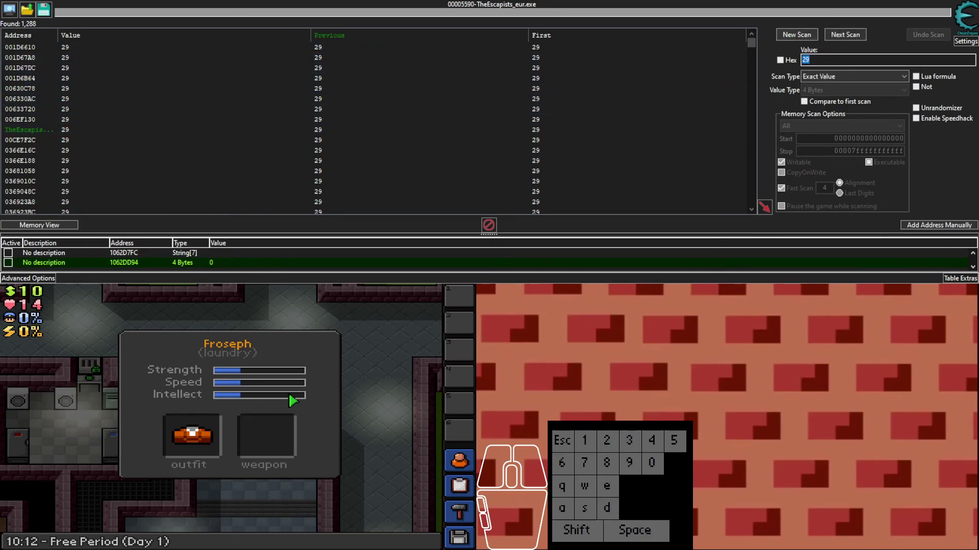
# Step: Close the profile, browse the web on the computer to raise intellect, and reopen the profile
pyautogui.click(341, 412)
pyautogui.click(222, 387)
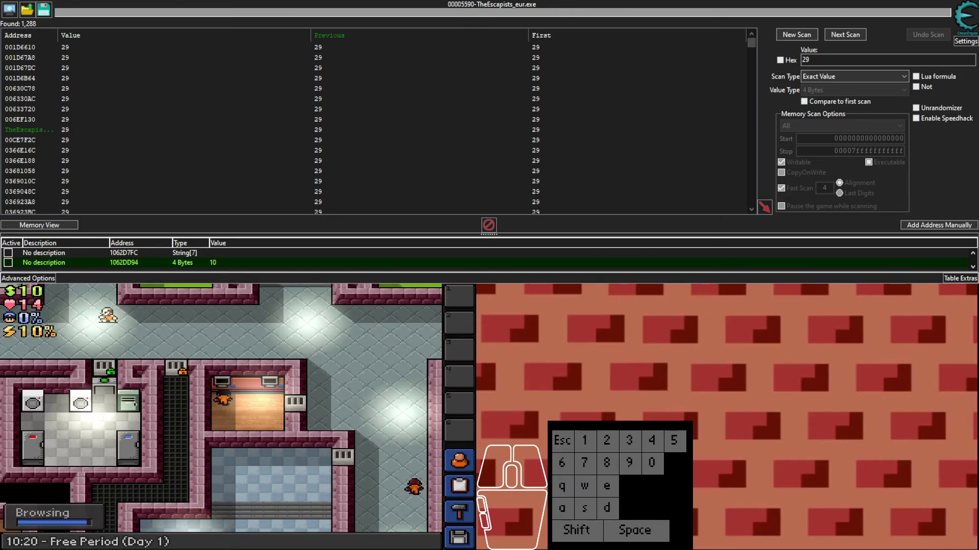
pyautogui.click(458, 462)
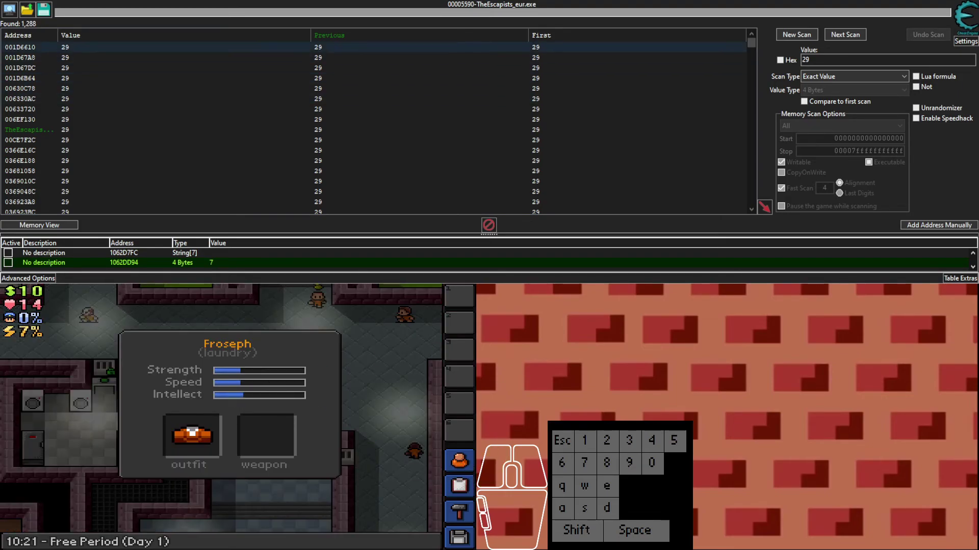
# Step: Run a next scan for the intellect value 31 and add address 180B69F0 to the address list
pyautogui.click(830, 61)
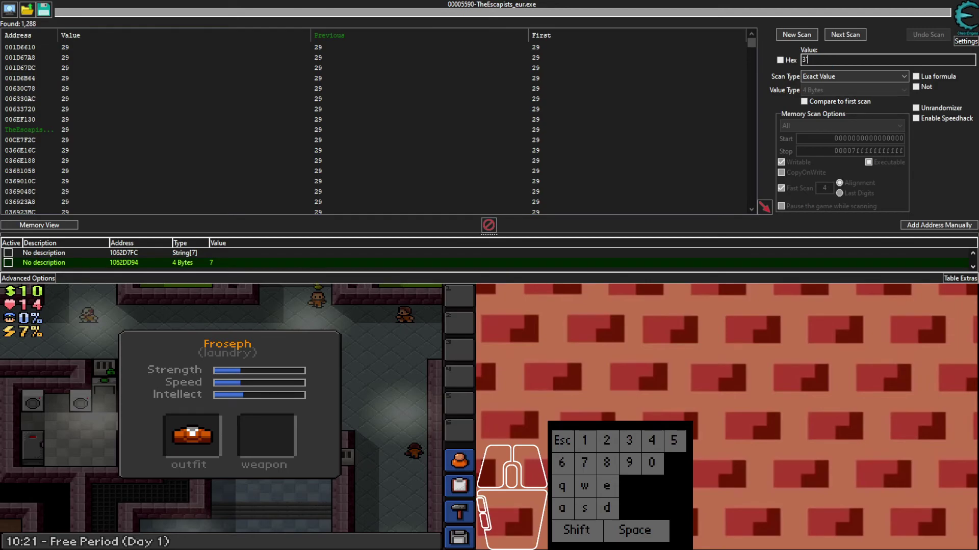
pyautogui.click(851, 35)
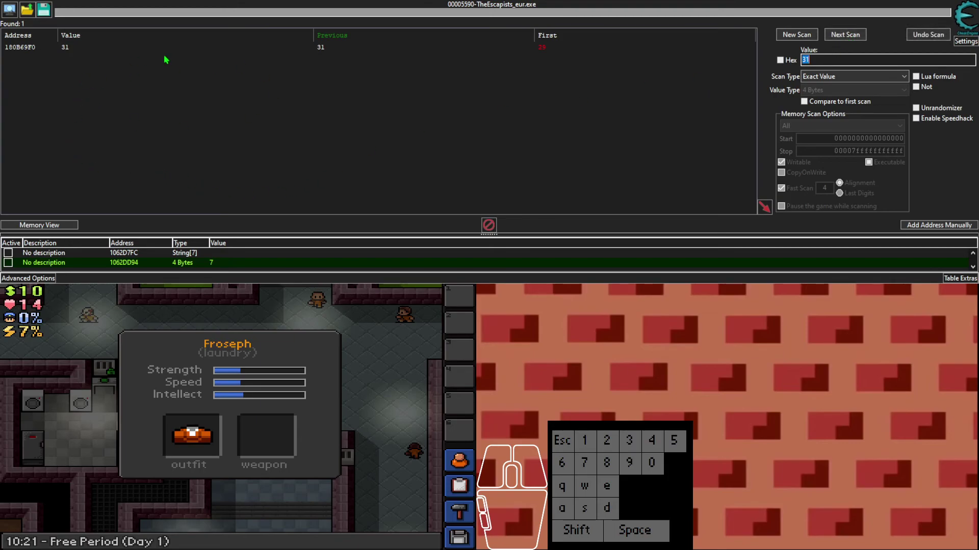
pyautogui.click(78, 46)
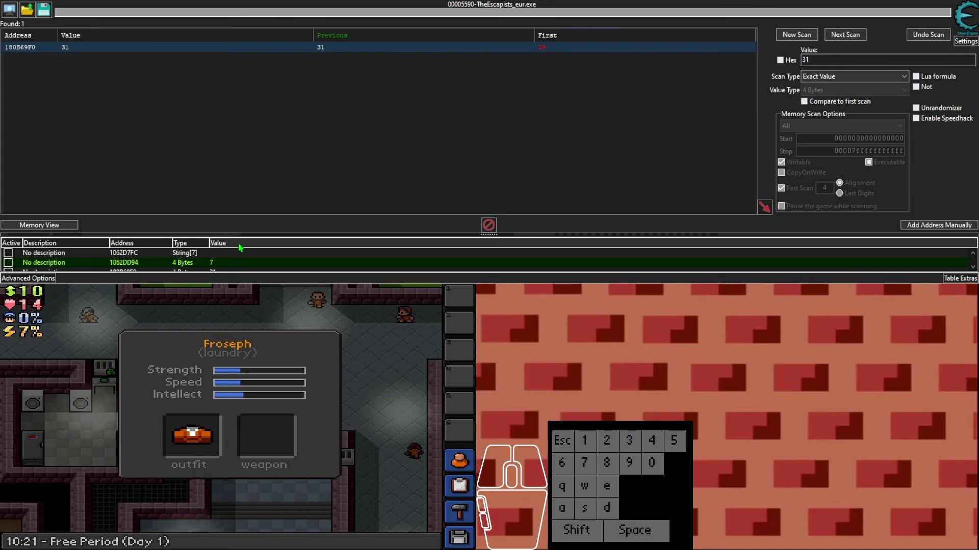
pyautogui.scroll(-1, 249, 260)
pyautogui.scroll(1, 262, 267)
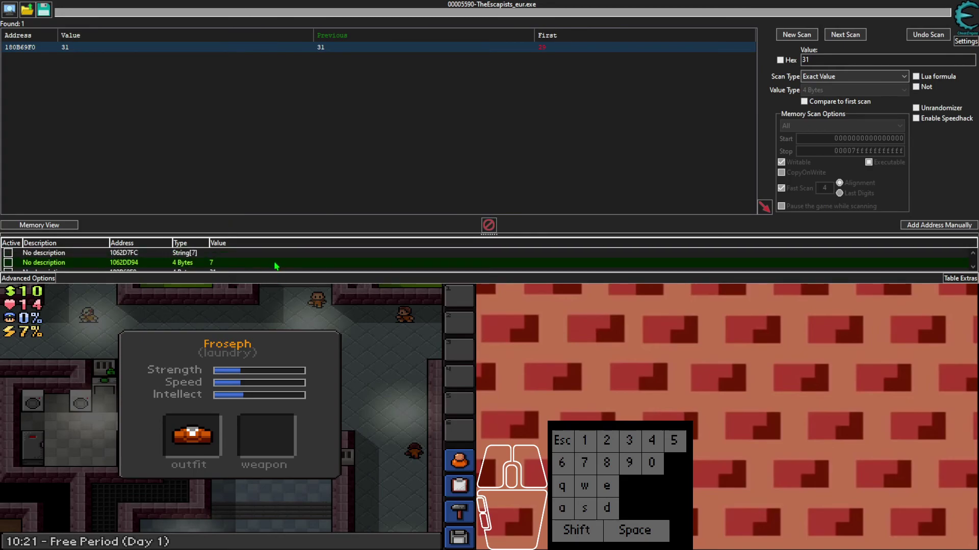
# Step: Set the value of address 180B69F0 to 9999 and reopen the character profile to check the intellect bar
pyautogui.scroll(-1, 276, 264)
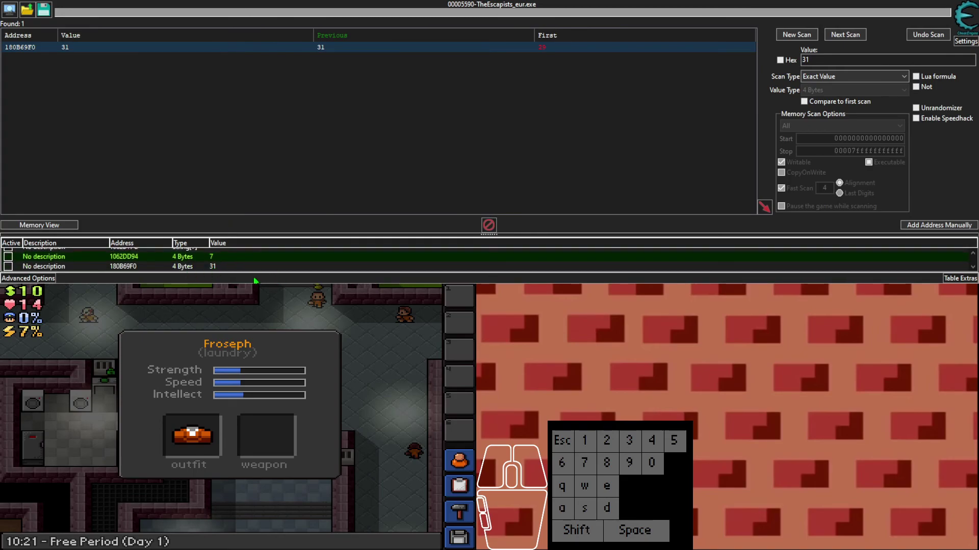
pyautogui.click(222, 267)
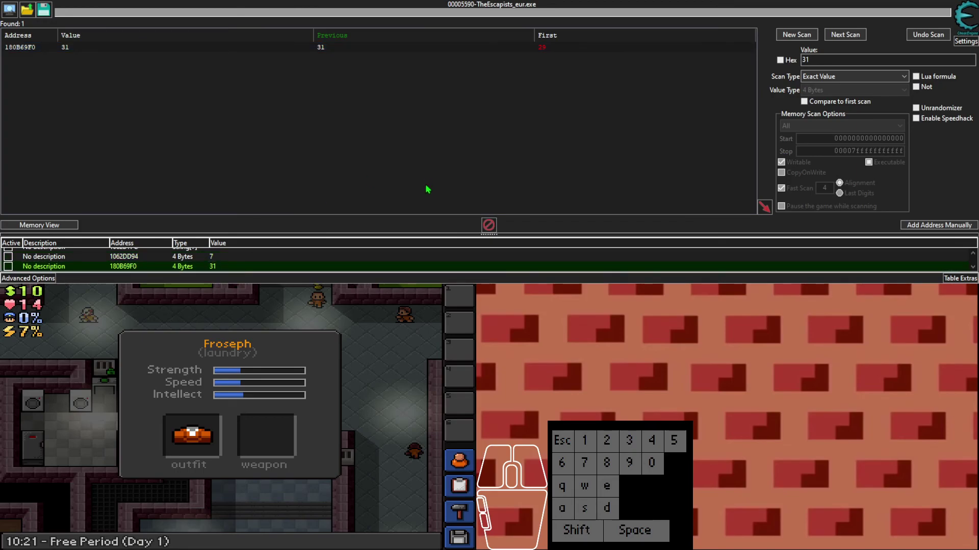
pyautogui.press('Return')
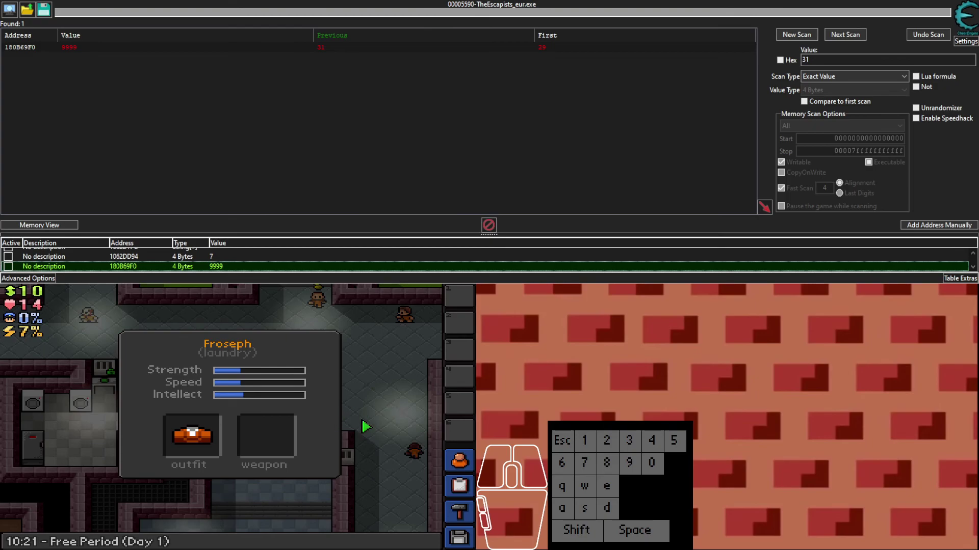
pyautogui.click(362, 427)
pyautogui.click(457, 460)
pyautogui.moveTo(299, 399)
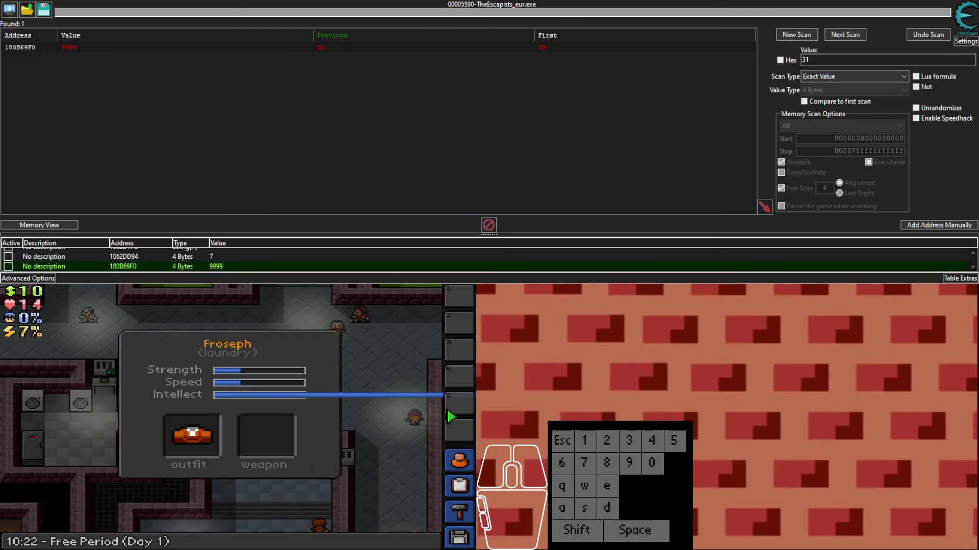
# Step: Use the computer to browse the web with the edited intellect, and recheck the stat in the character profile
pyautogui.click(400, 421)
pyautogui.click(239, 391)
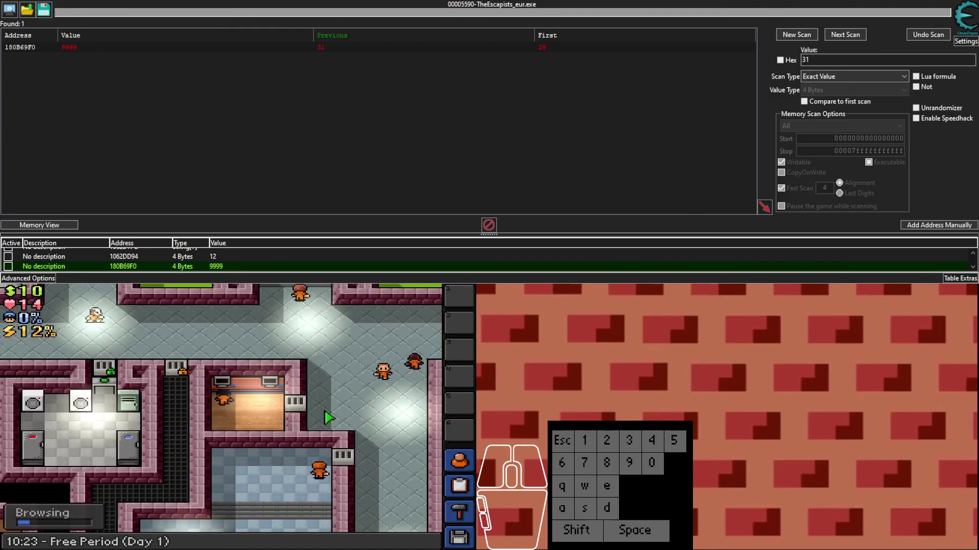
pyautogui.click(460, 461)
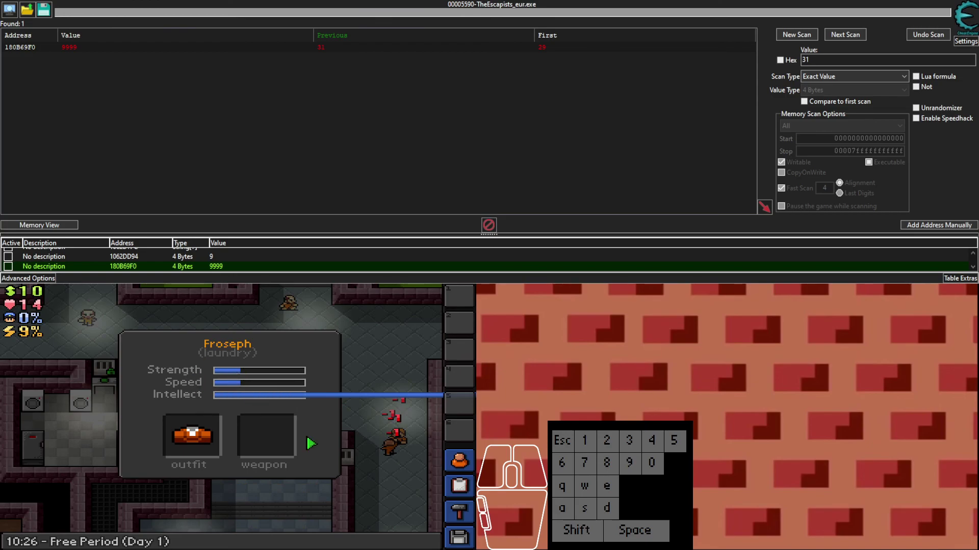
# Step: Leave the computer room and walk through the corridors to the area beside the prison cells
pyautogui.press('d')
pyautogui.press('s')
pyautogui.press('w')
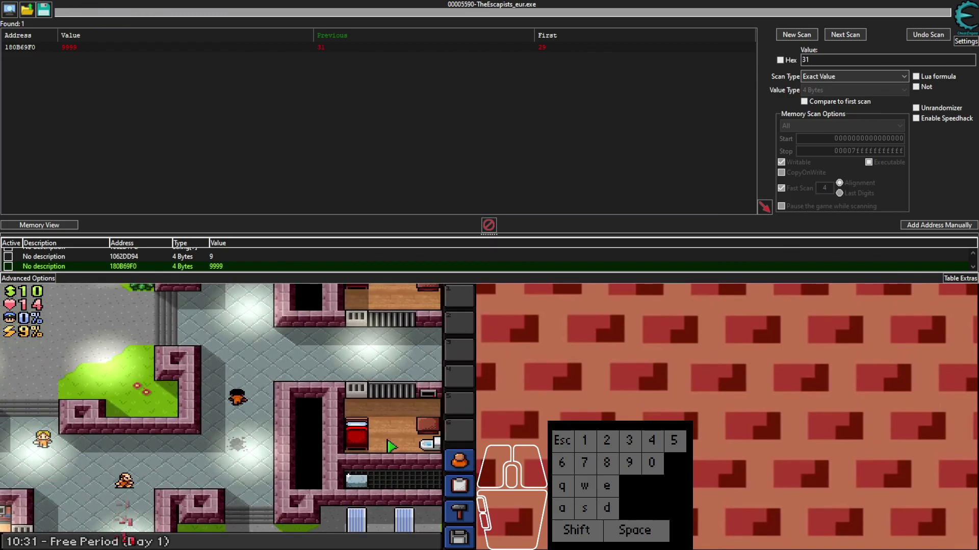
pyautogui.press('s')
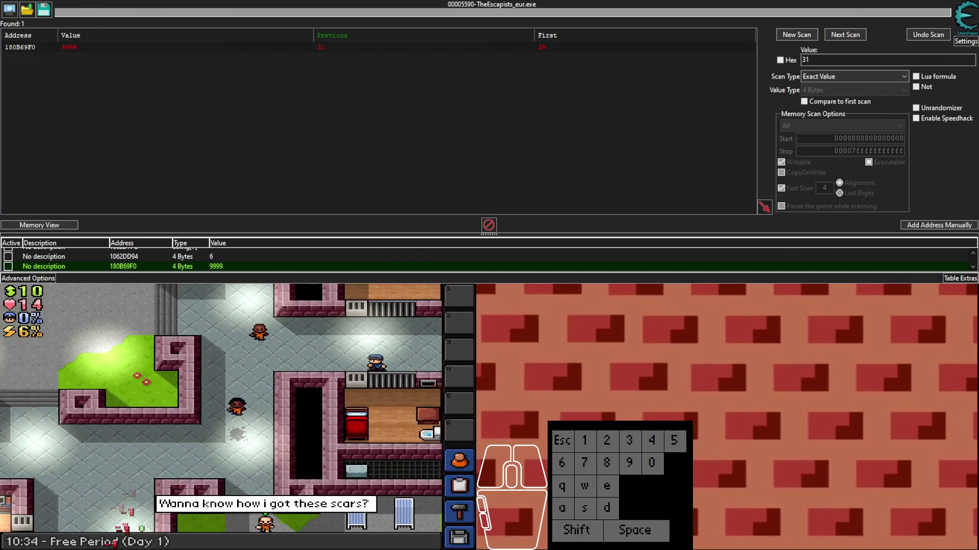